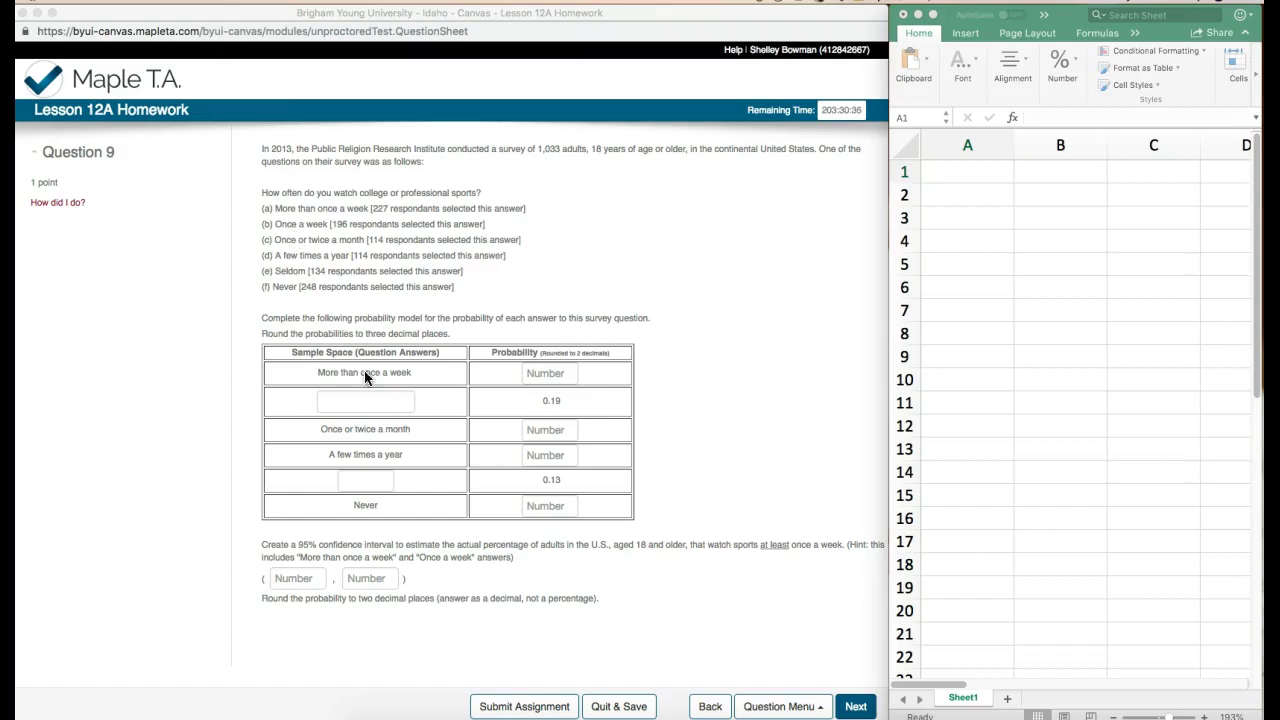
# Copy 'Once a week' from option (b) into the second row's blank Sample Space label.
pyautogui.click(360, 401)
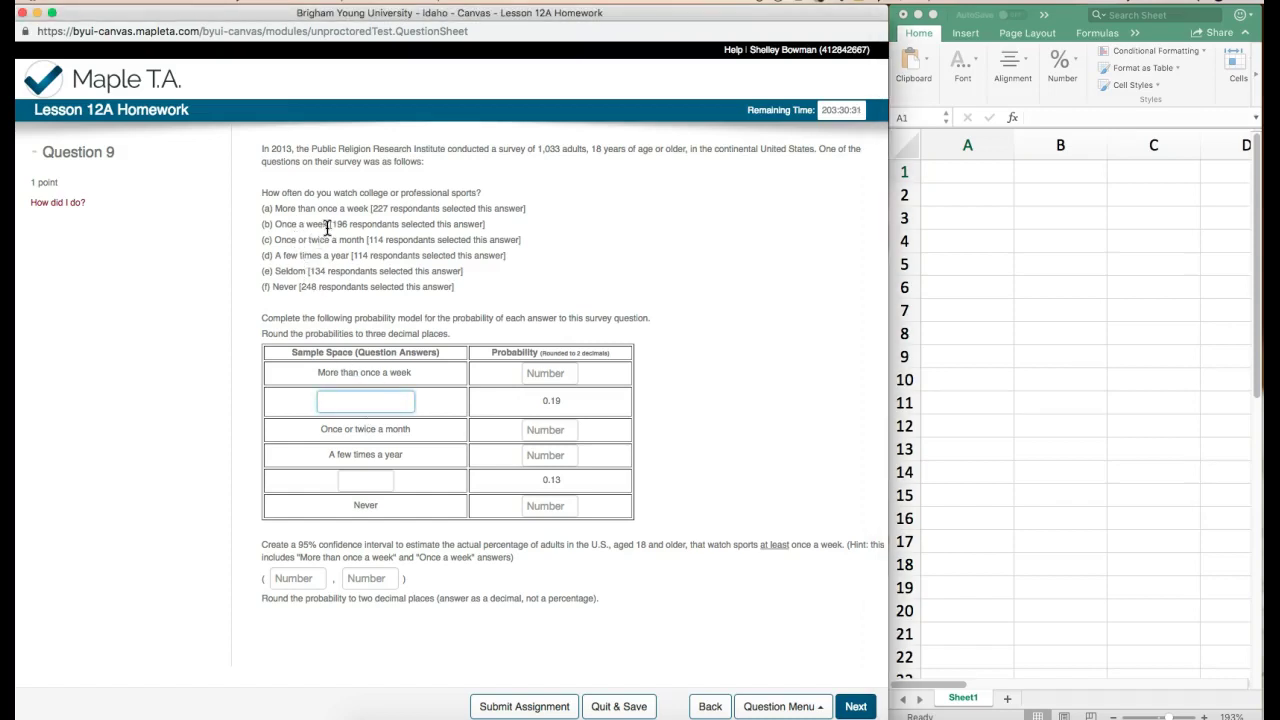
pyautogui.moveTo(328, 225); pyautogui.dragTo(273, 219)
pyautogui.press('super+c')
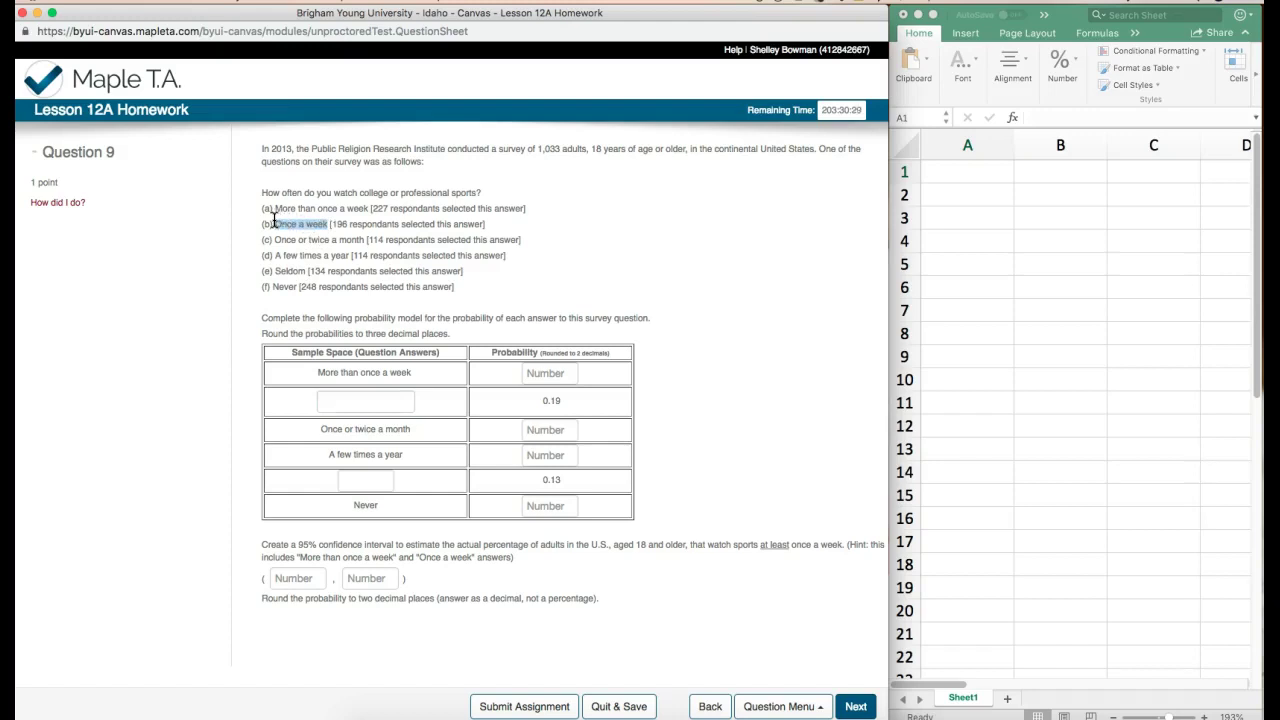
pyautogui.click(381, 404)
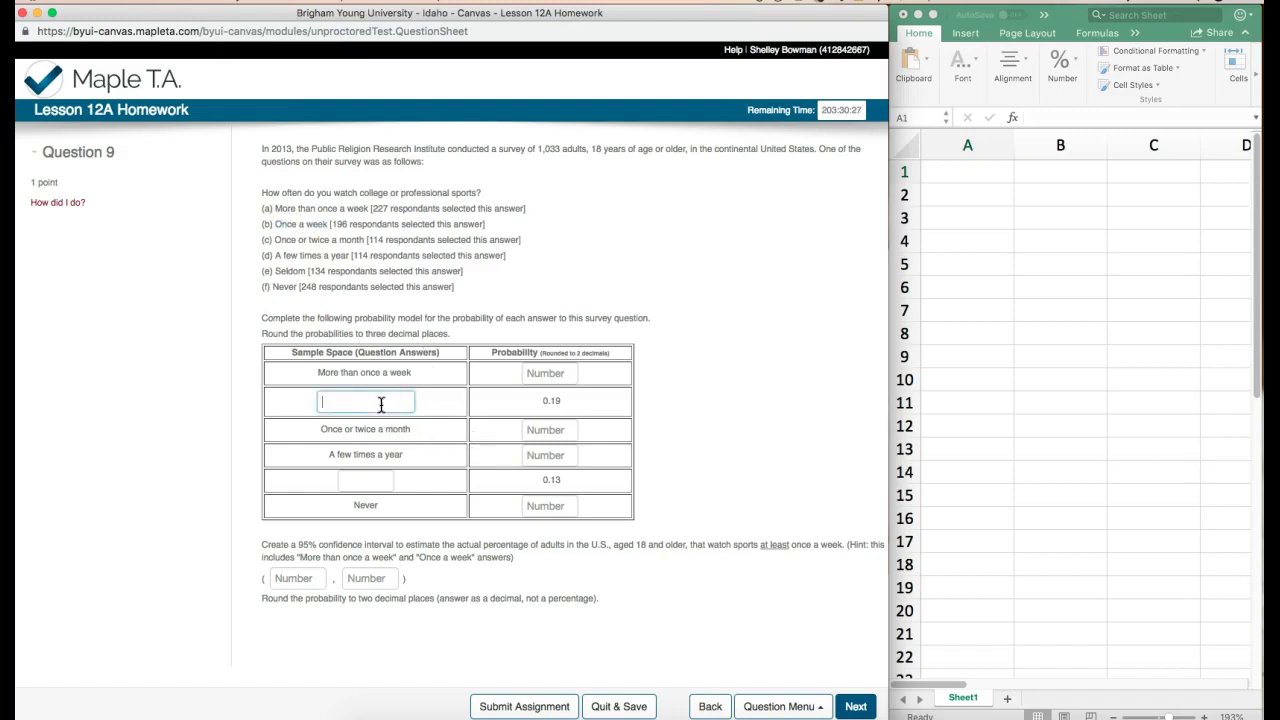
pyautogui.press('super+v')
# Copy 'Seldom' from option (e) into the fifth row's blank Sample Space label.
pyautogui.click(391, 480)
pyautogui.moveTo(306, 271); pyautogui.dragTo(275, 271)
pyautogui.press('super+c')
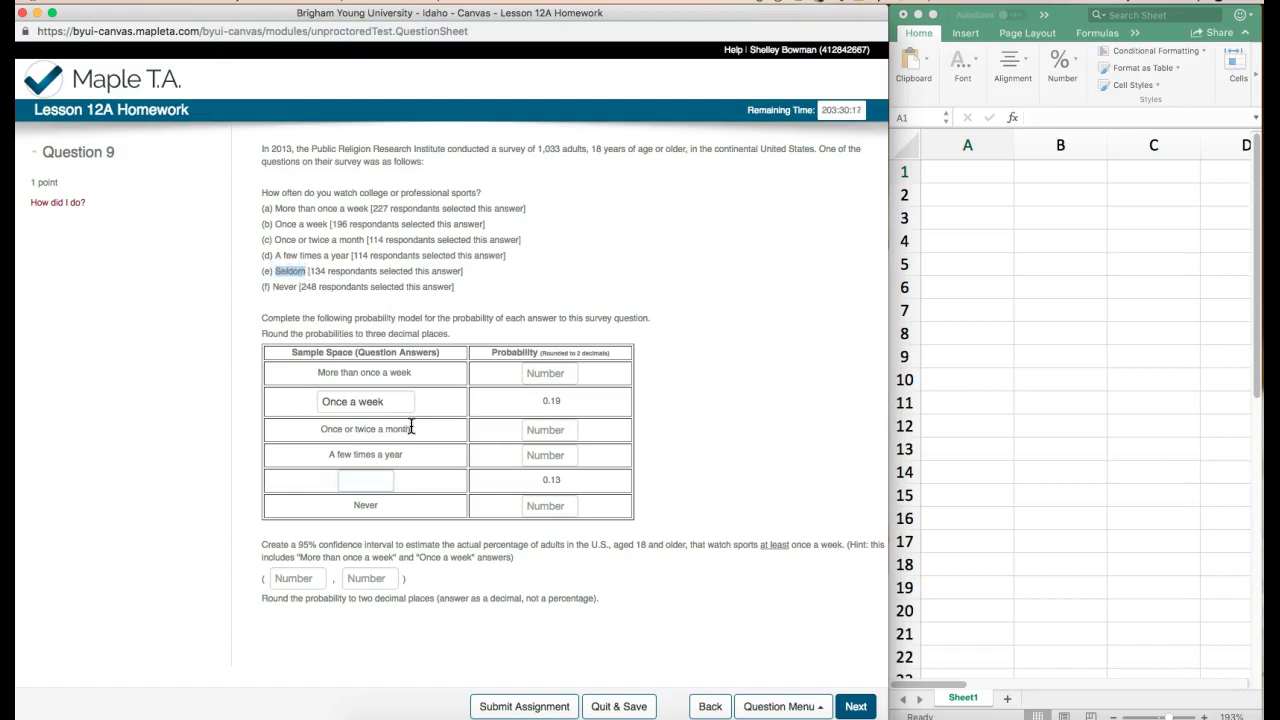
pyautogui.click(345, 483)
pyautogui.press('super+v')
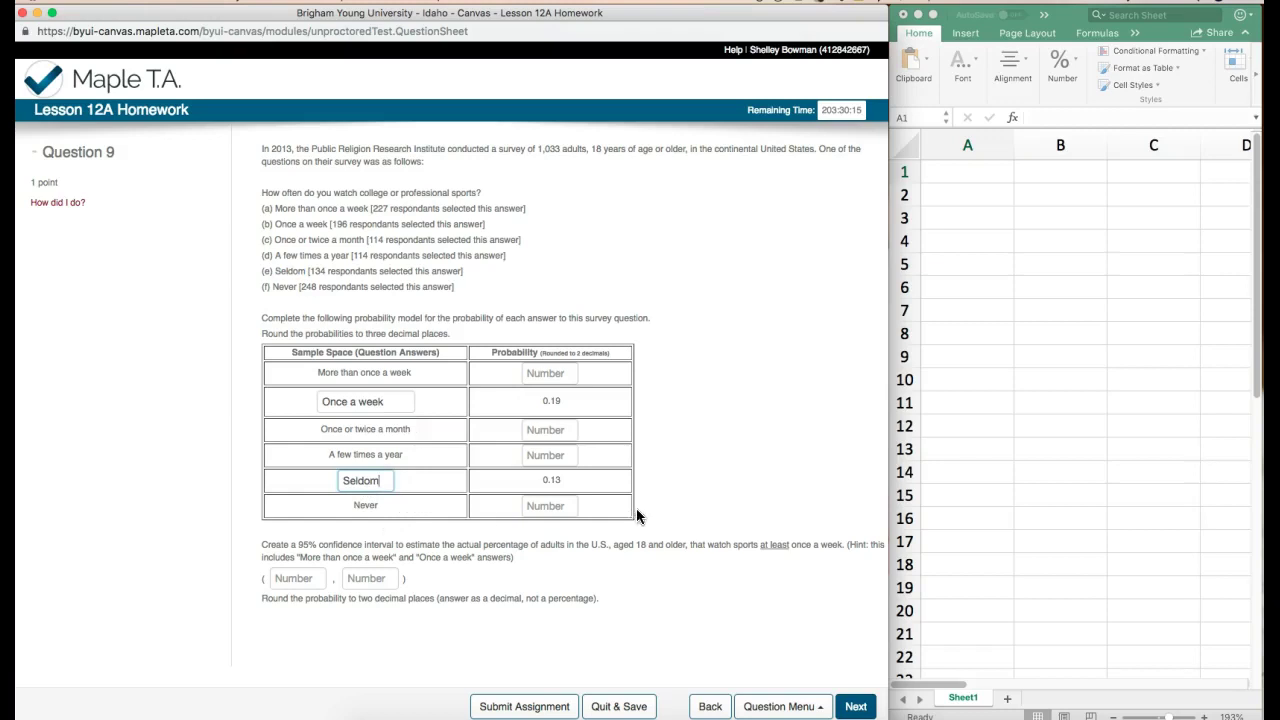
pyautogui.click(683, 457)
pyautogui.click(557, 373)
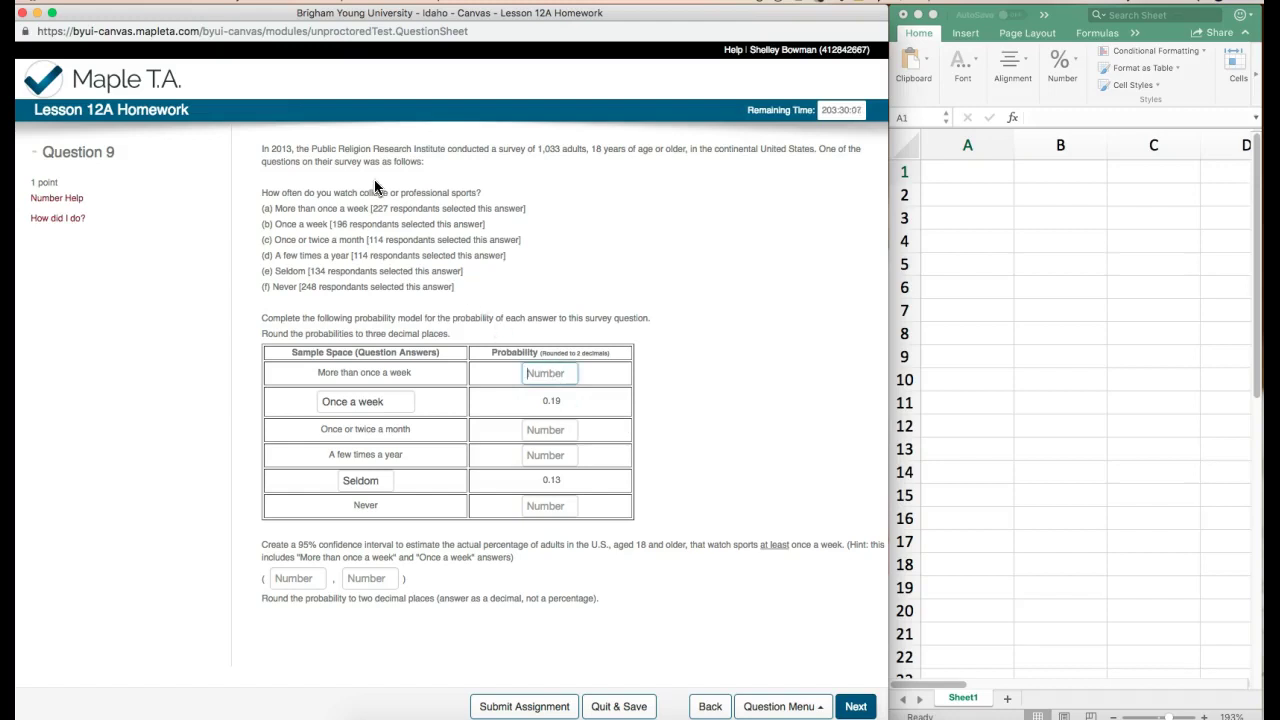
# Enter the counts 227, 196, 114, 114, 134 and 248 into A2:A7.
pyautogui.click(990, 190)
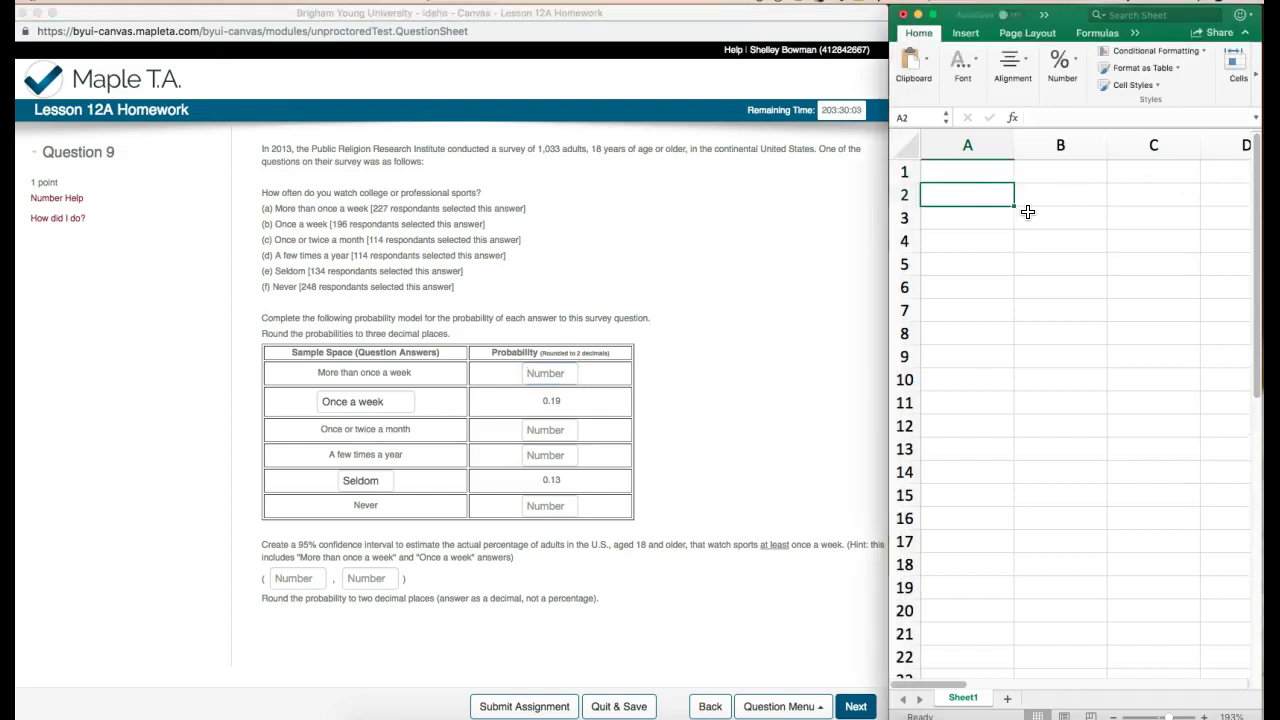
pyautogui.write('227')
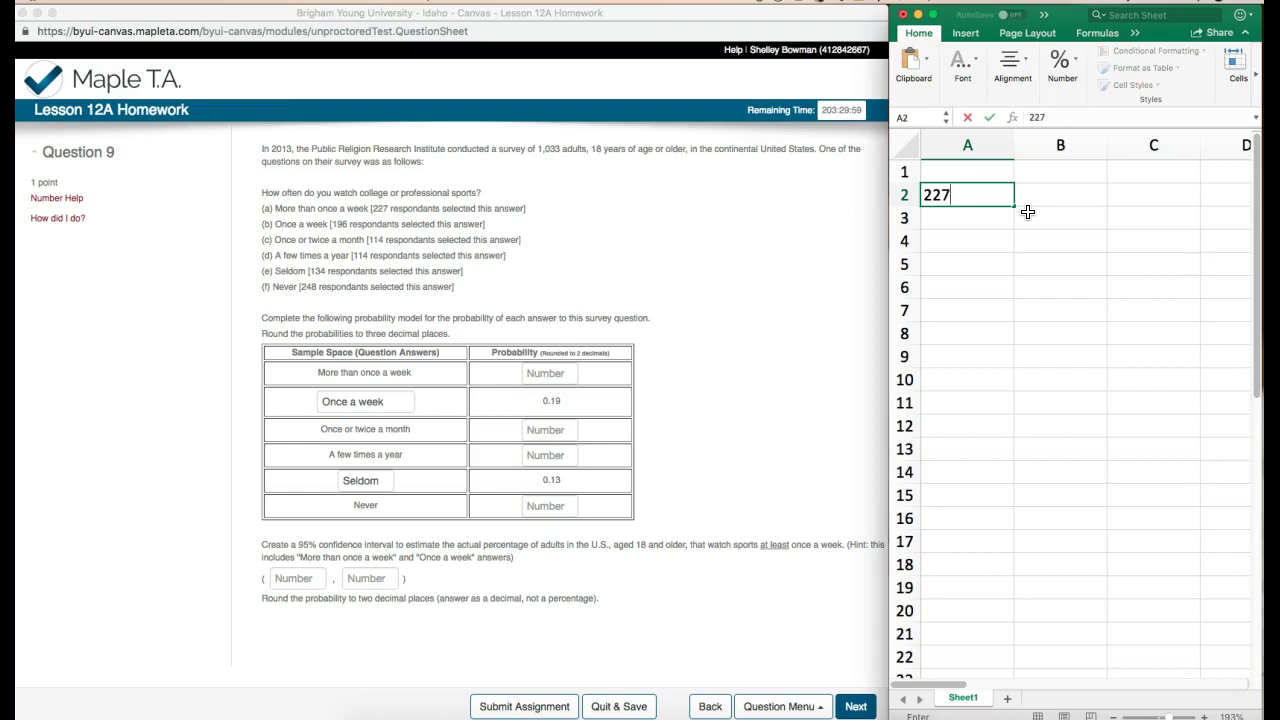
pyautogui.press('Return')
pyautogui.write('19')
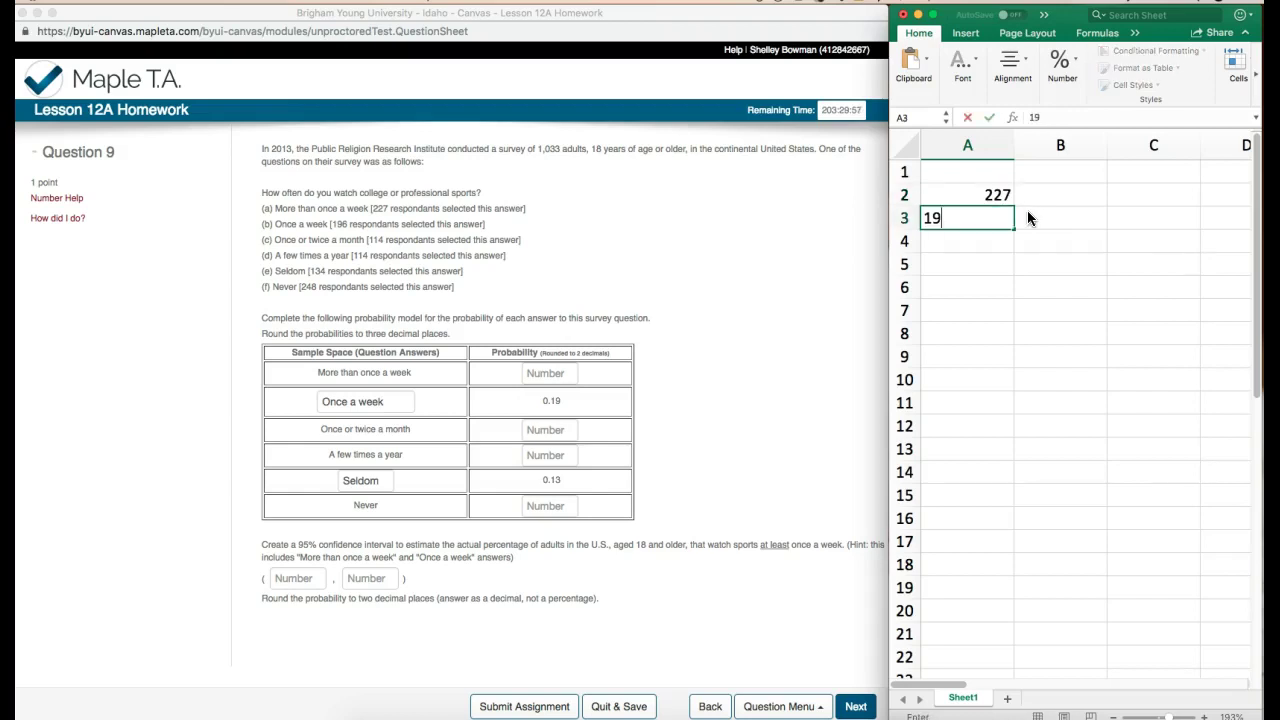
pyautogui.write('6')
pyautogui.press('Return')
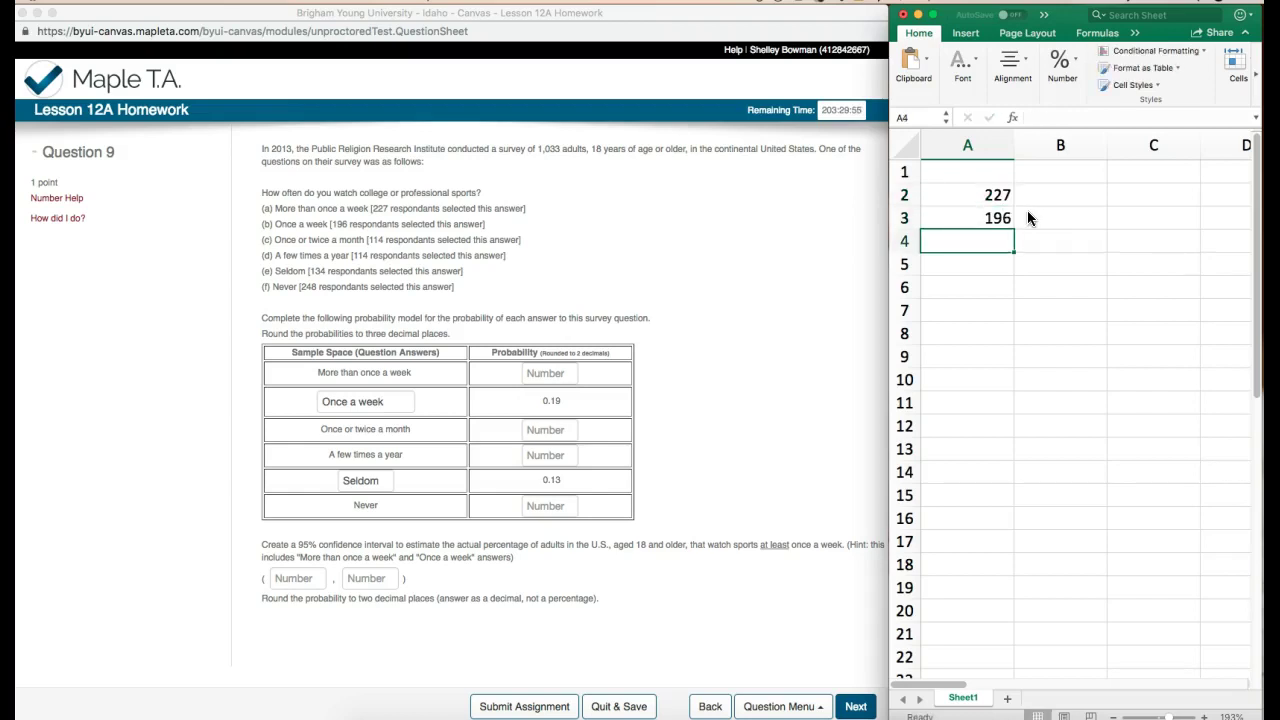
pyautogui.write('114')
pyautogui.press('Return')
pyautogui.write('114')
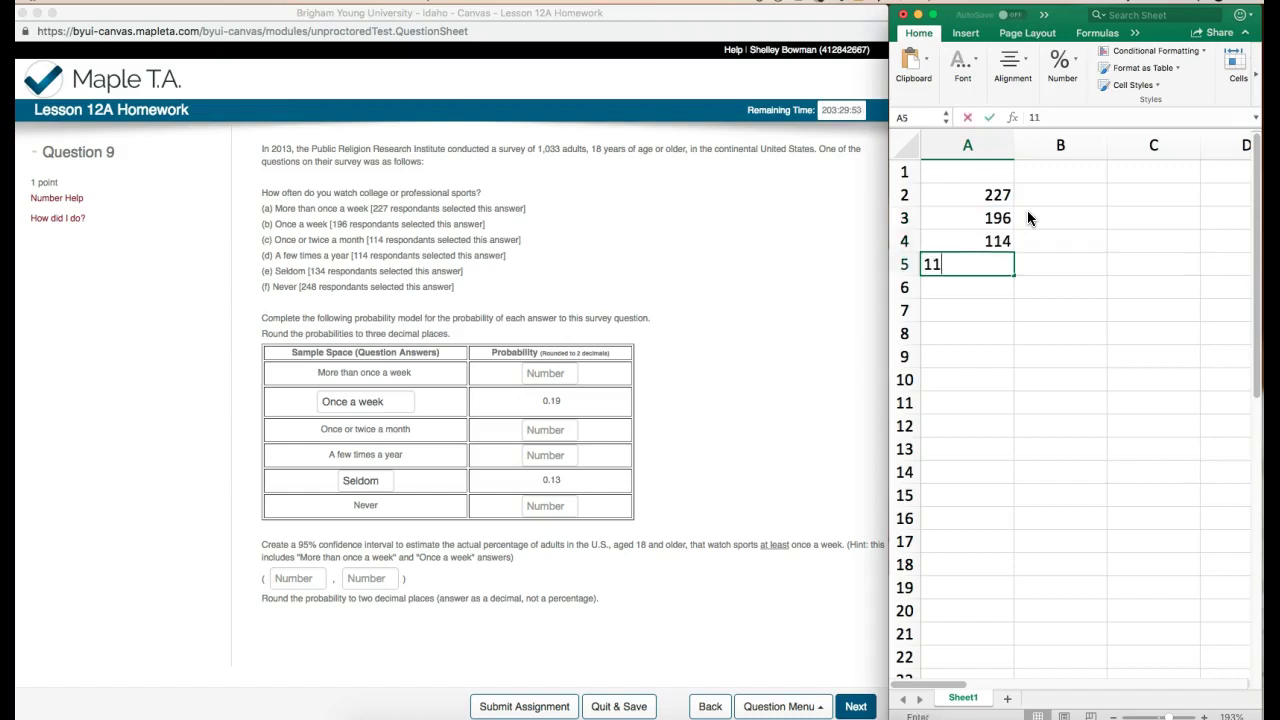
pyautogui.press('Return')
pyautogui.write('134')
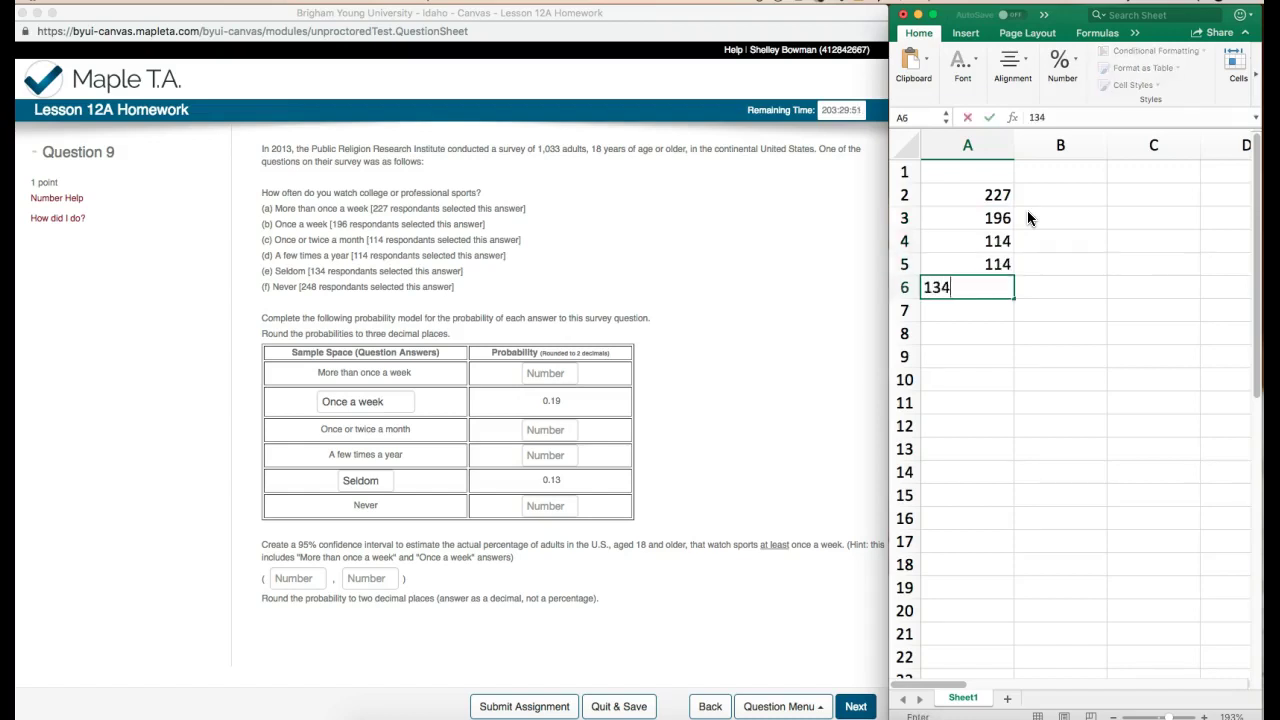
pyautogui.press('Return')
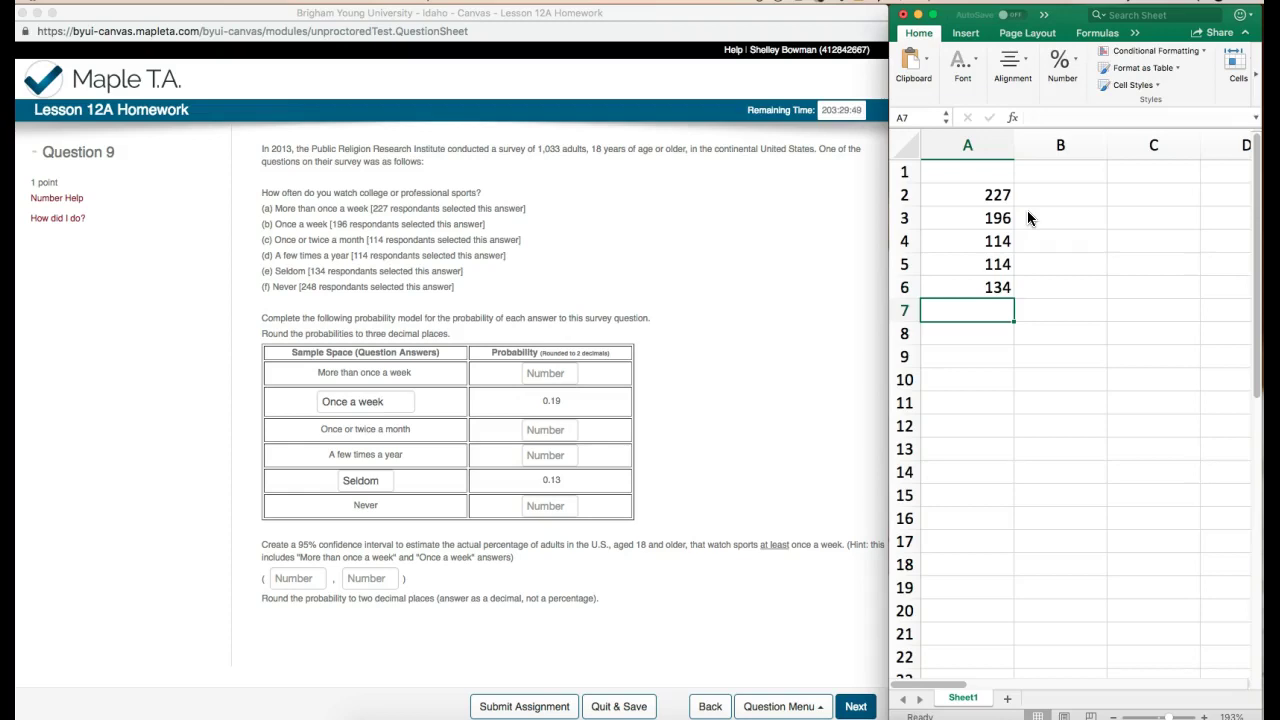
pyautogui.write('248')
pyautogui.press('Return')
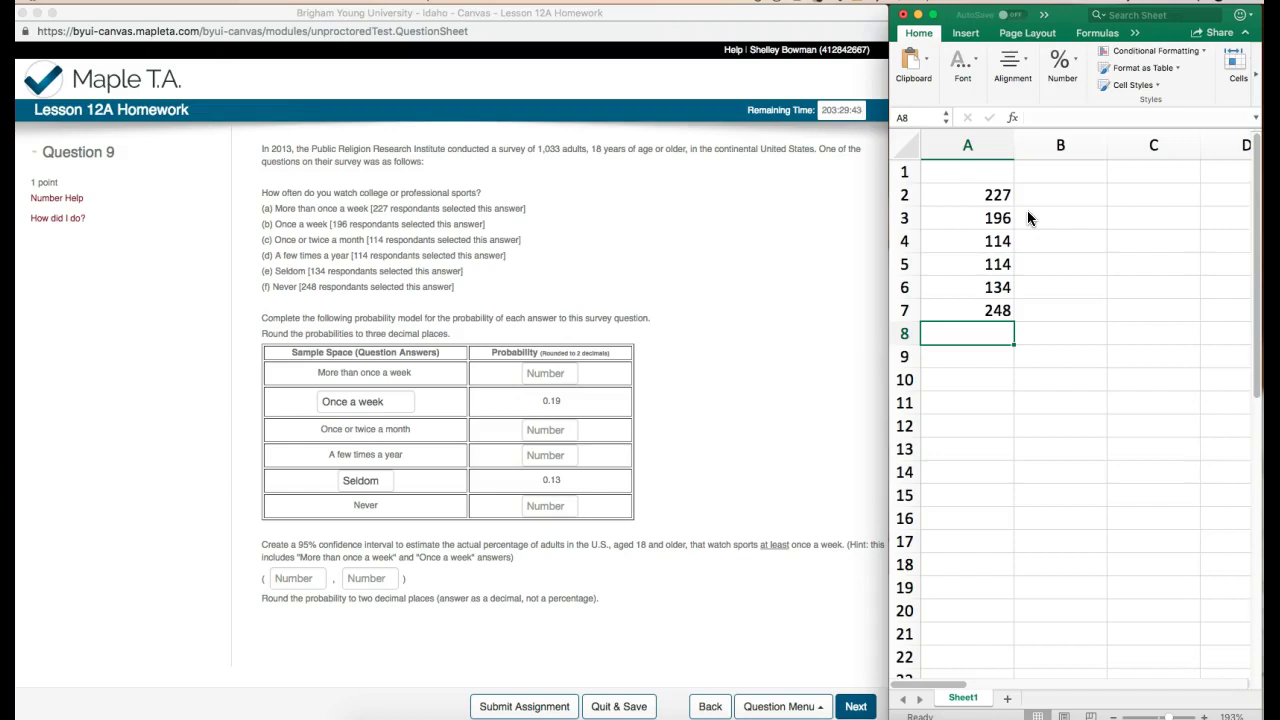
# Total A2:A7 with =SUM in A8, giving 1033.
pyautogui.write('=')
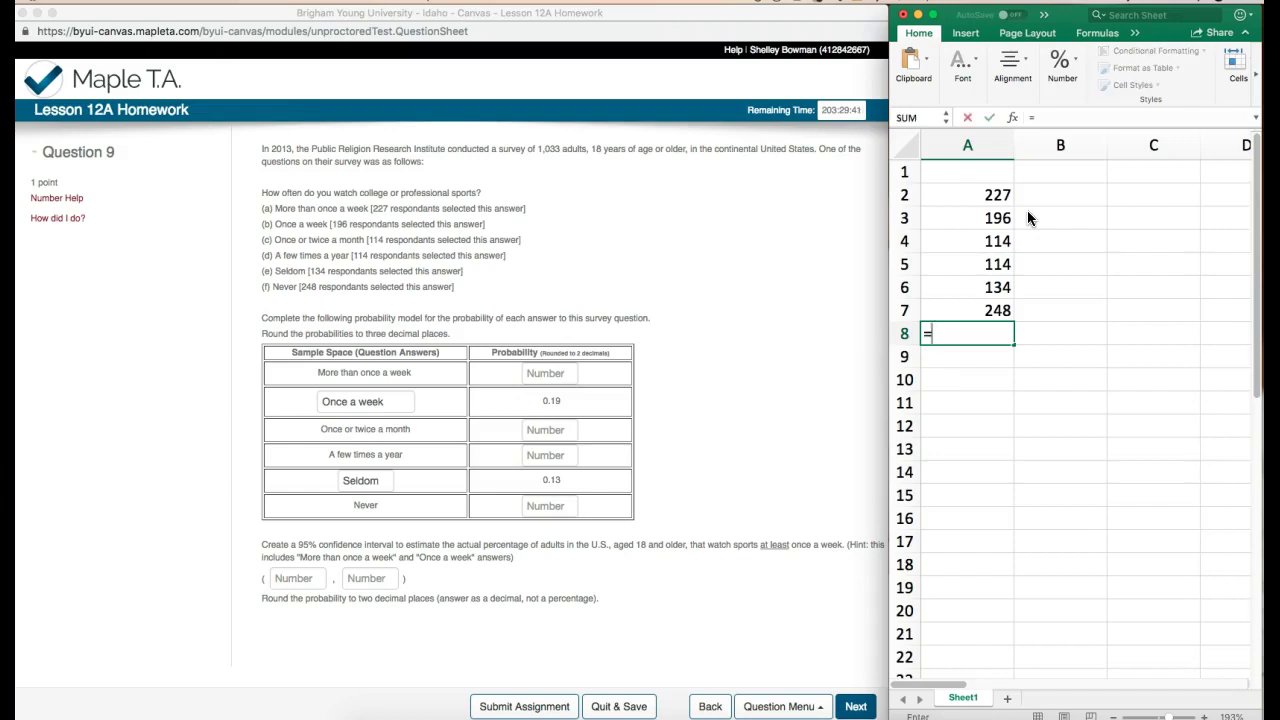
pyautogui.write('sum(')
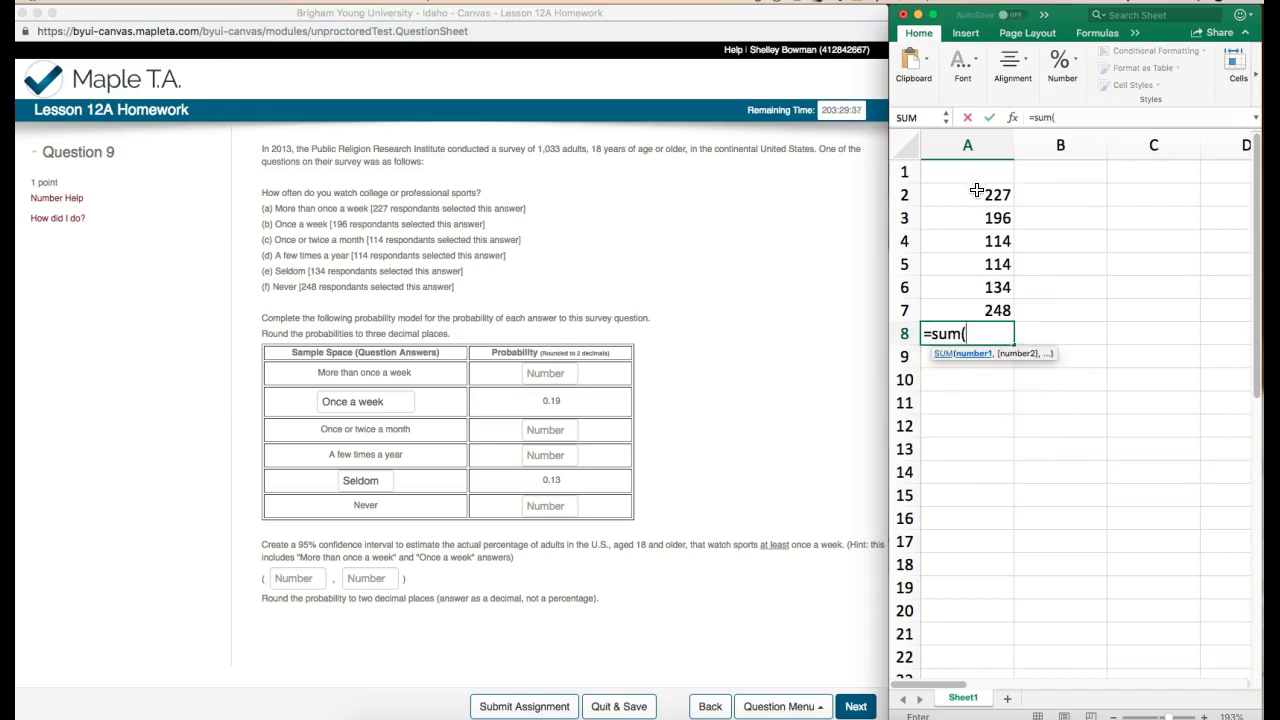
pyautogui.moveTo(978, 192); pyautogui.dragTo(997, 305)
pyautogui.press('Return')
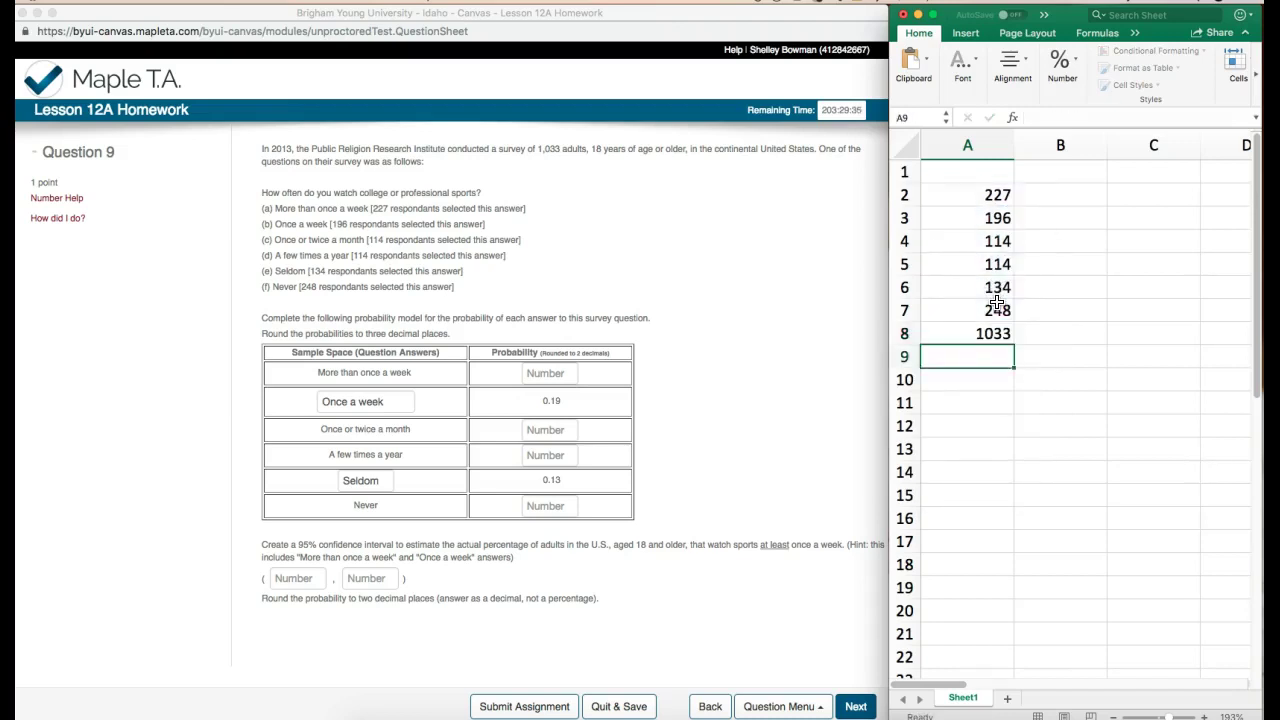
# Enter =A2/A8 in B2 (0.2197483) and fill it down column B.
pyautogui.click(995, 334)
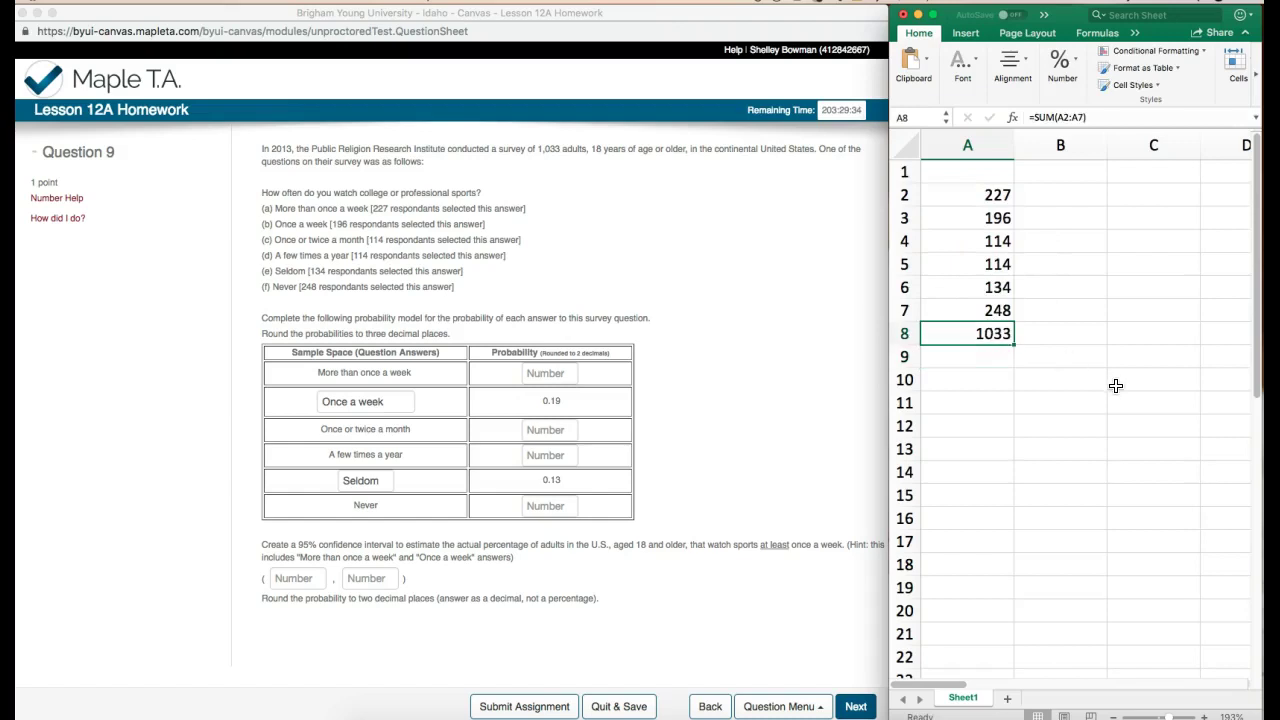
pyautogui.click(1039, 197)
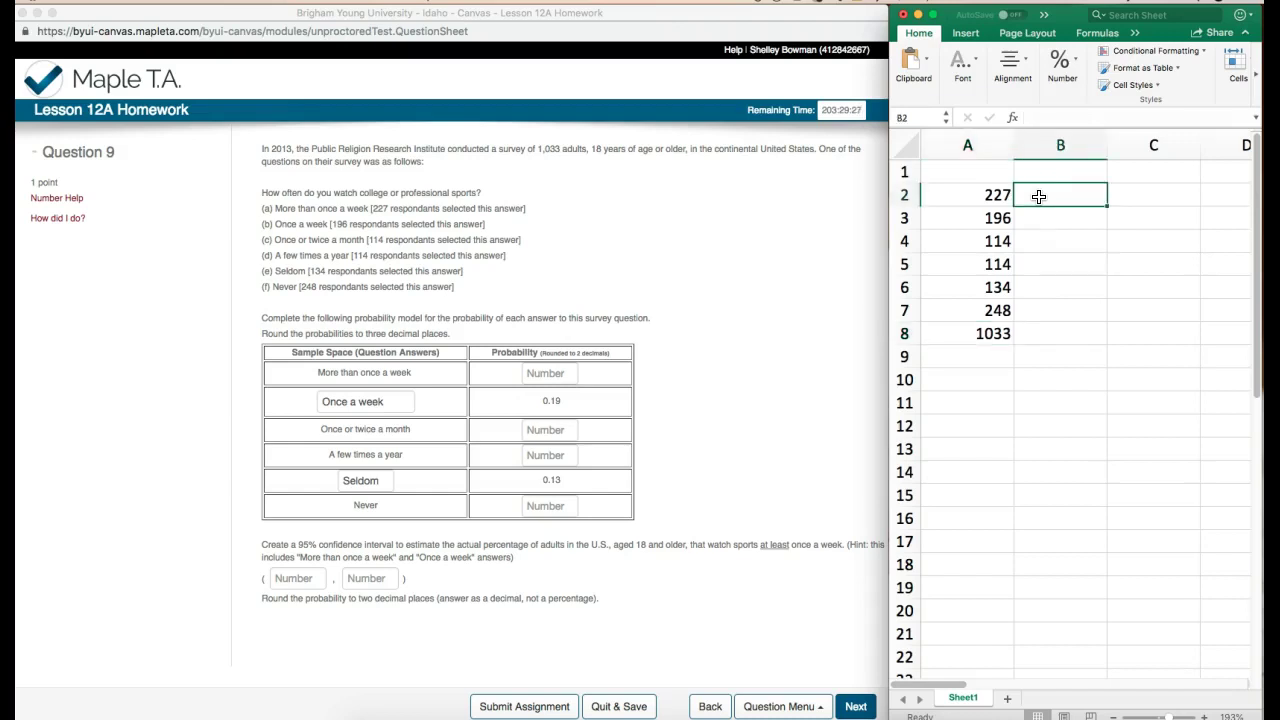
pyautogui.write('=')
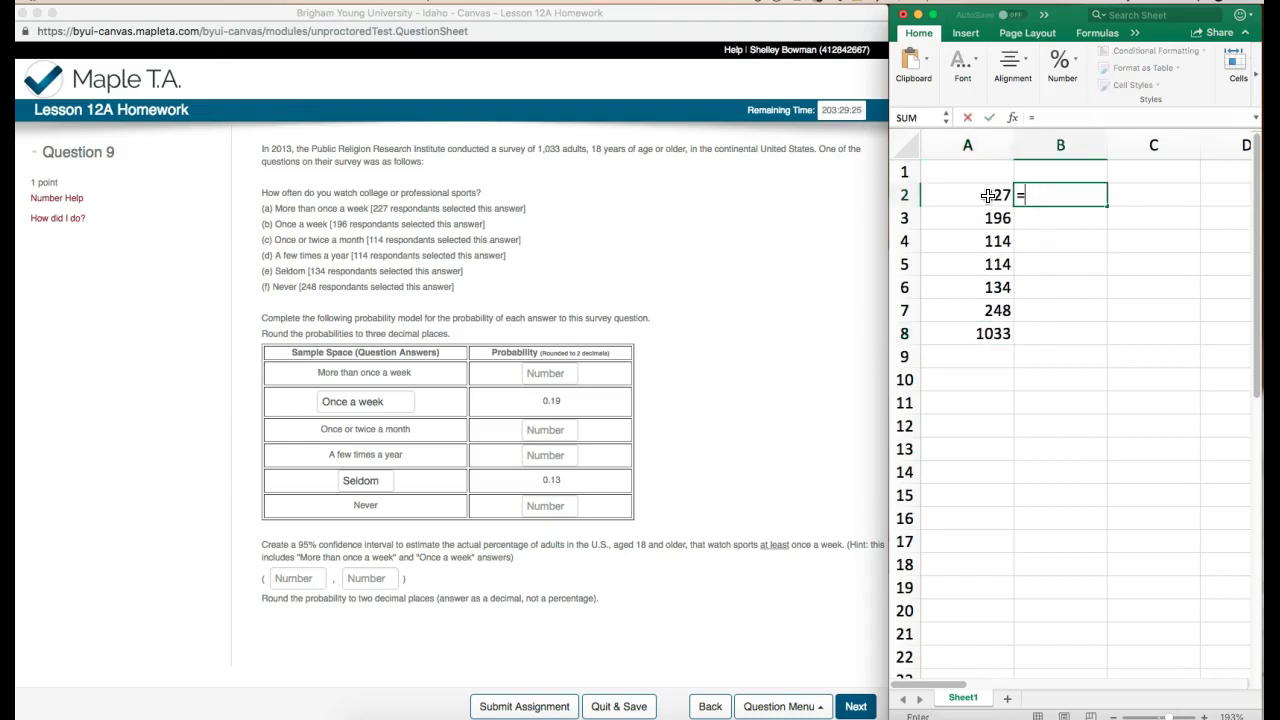
pyautogui.click(988, 195)
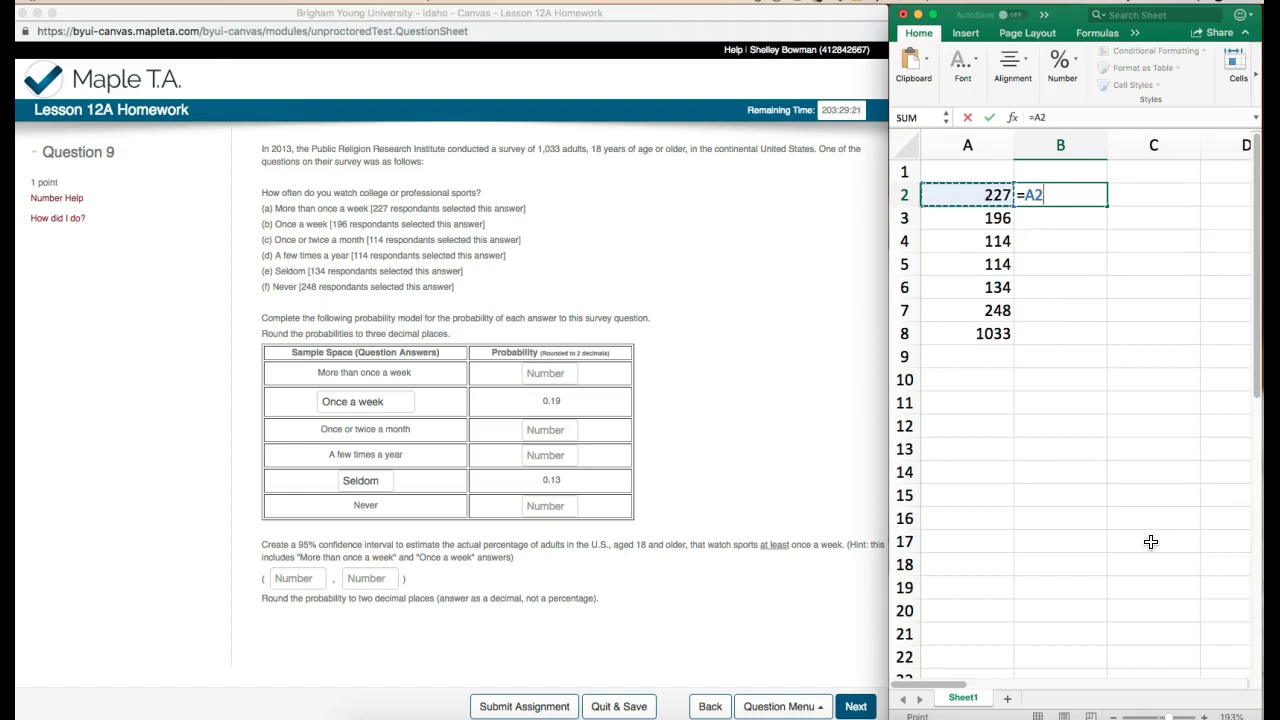
pyautogui.write('/')
pyautogui.click(966, 334)
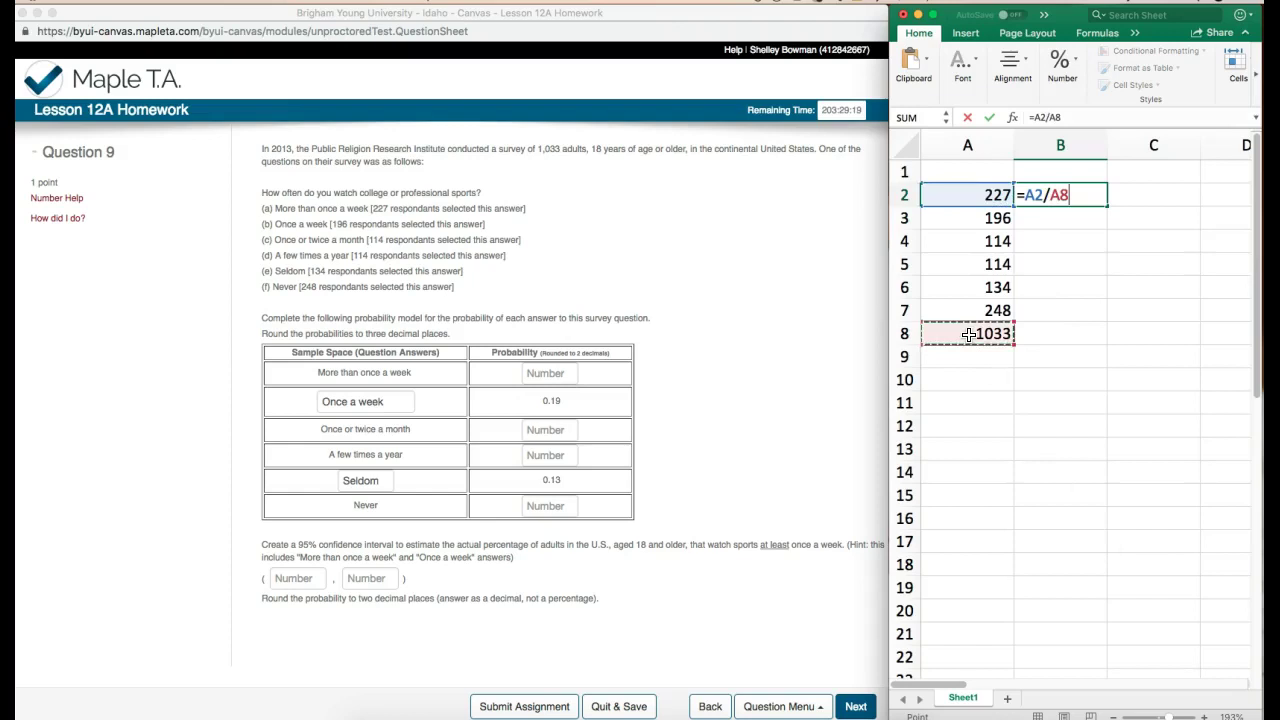
pyautogui.press('Return')
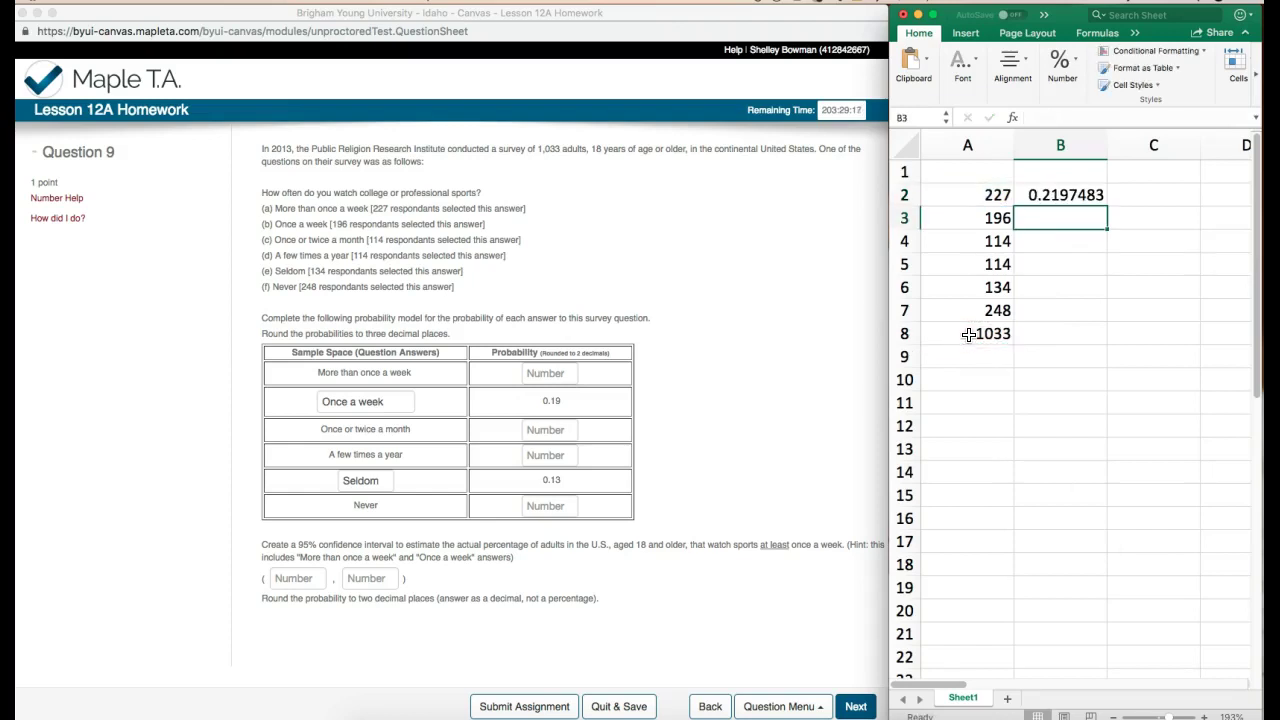
pyautogui.click(1047, 195)
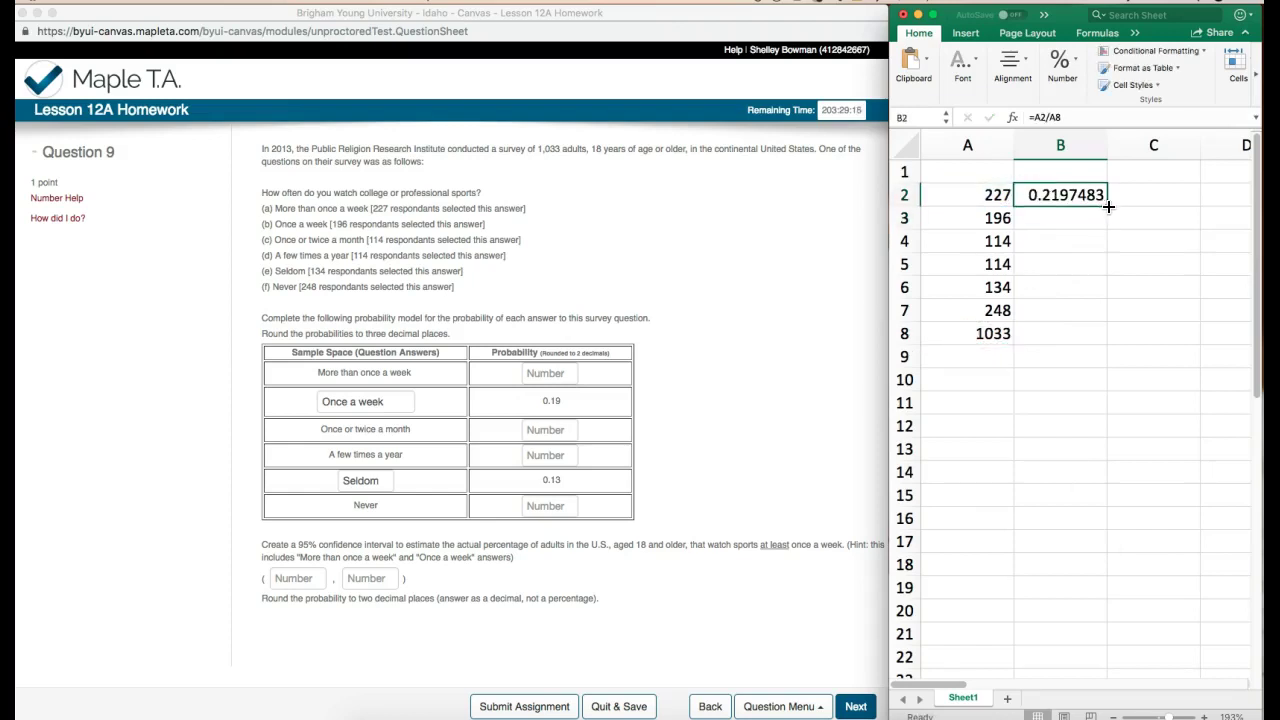
pyautogui.moveTo(1107, 206); pyautogui.dragTo(1104, 318)
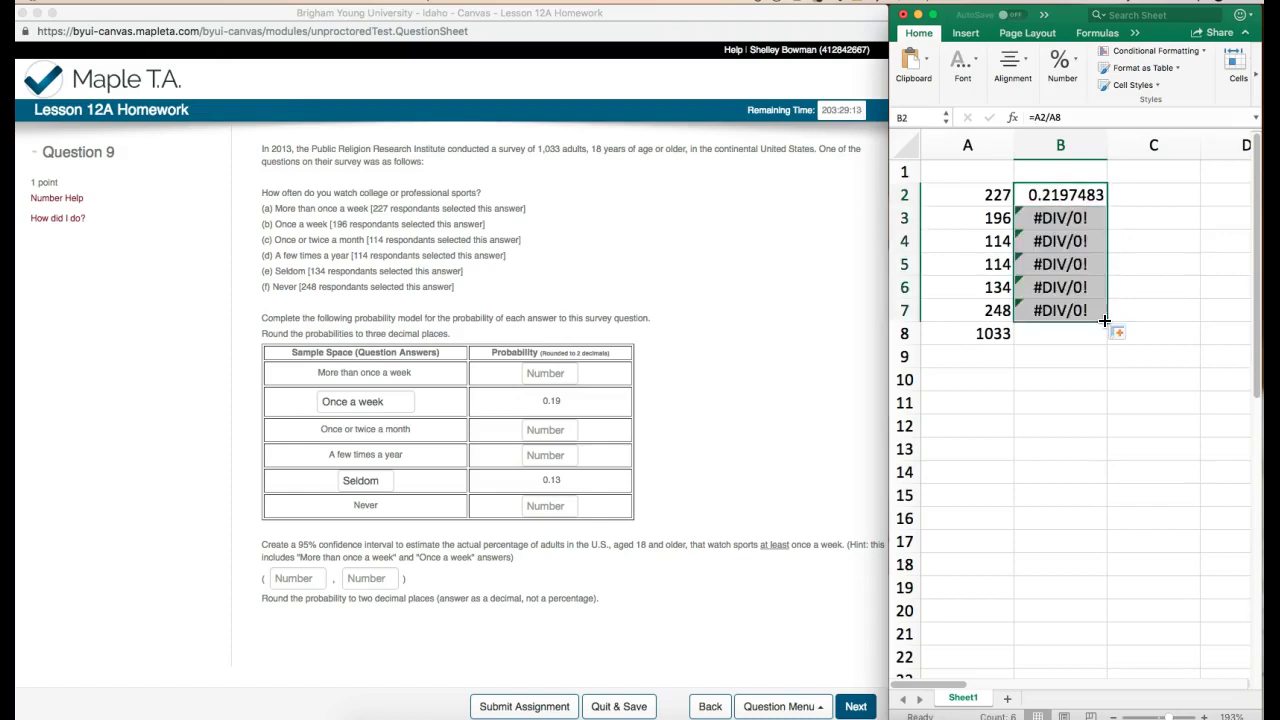
# Change B2 to =A2/$A$8 and refill it down through B7.
pyautogui.click(1072, 196)
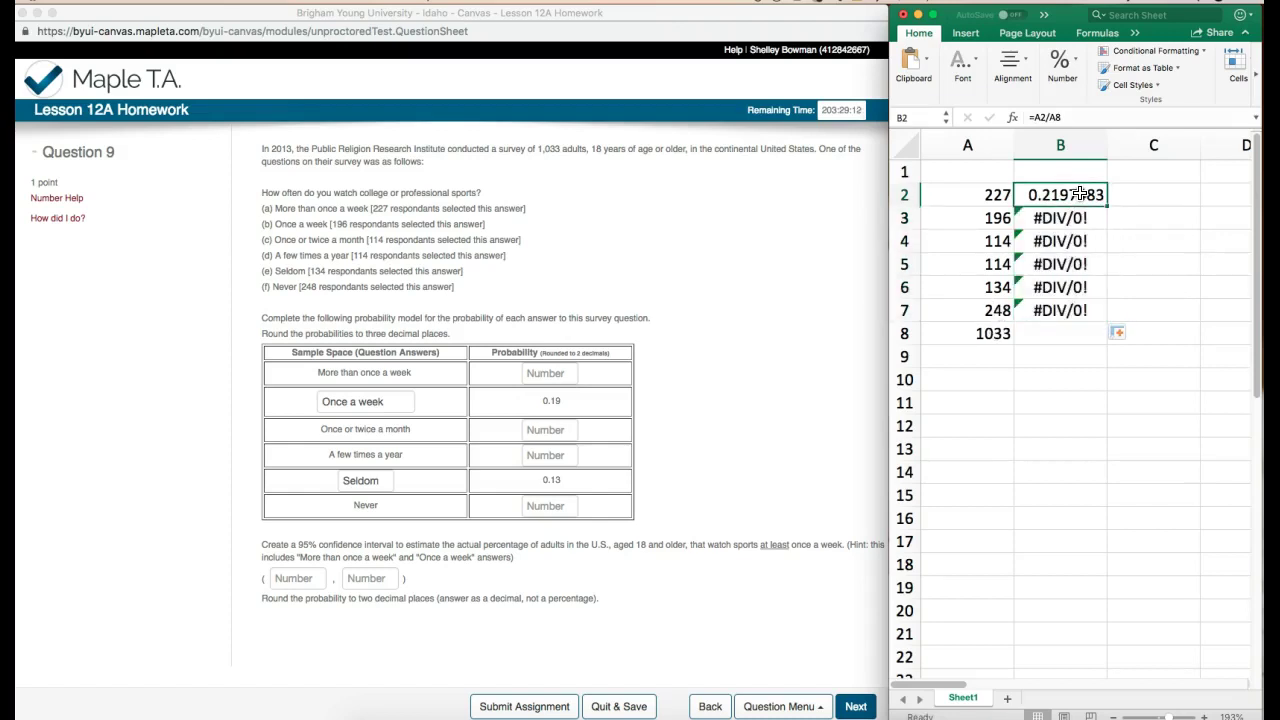
pyautogui.click(1061, 117)
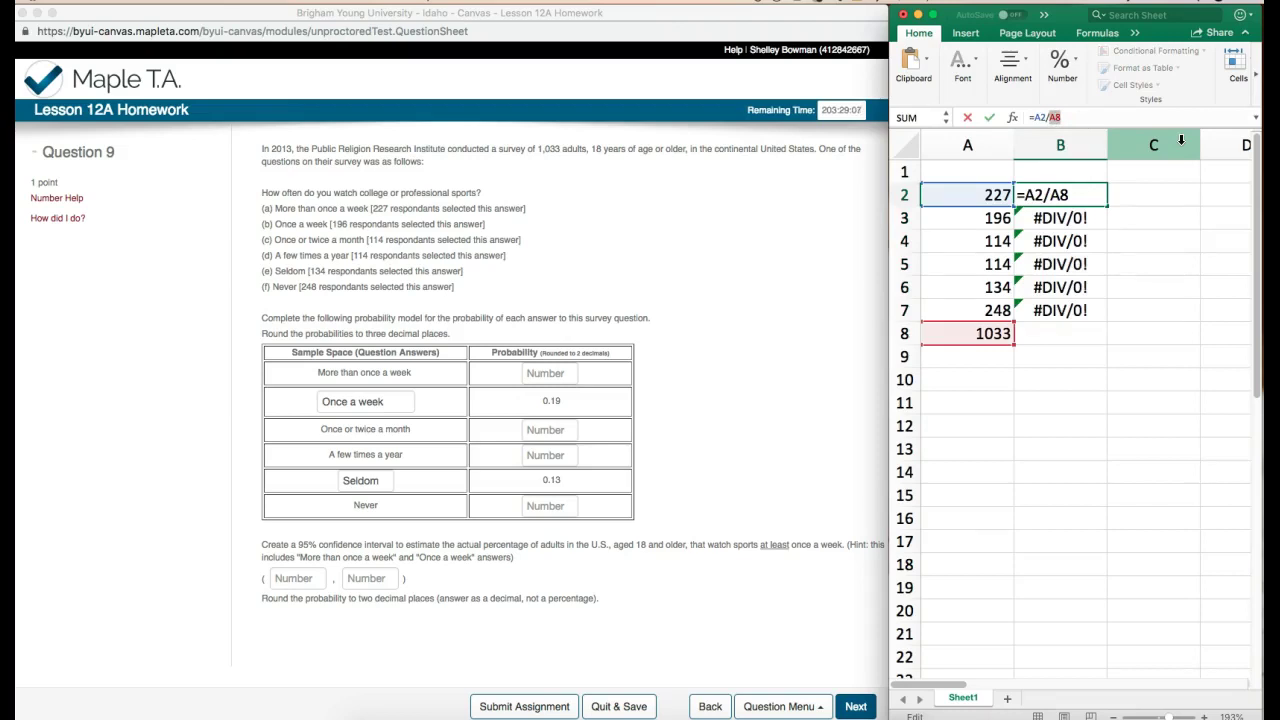
pyautogui.press('F4')
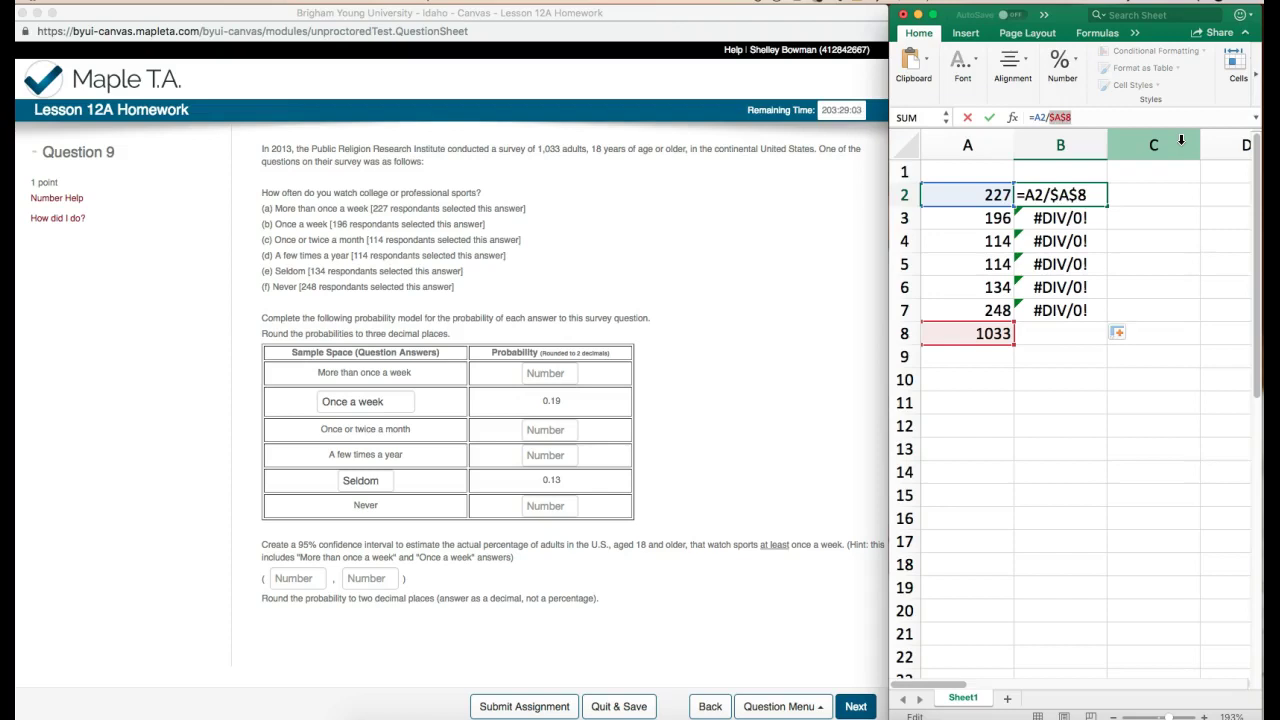
pyautogui.press('Return')
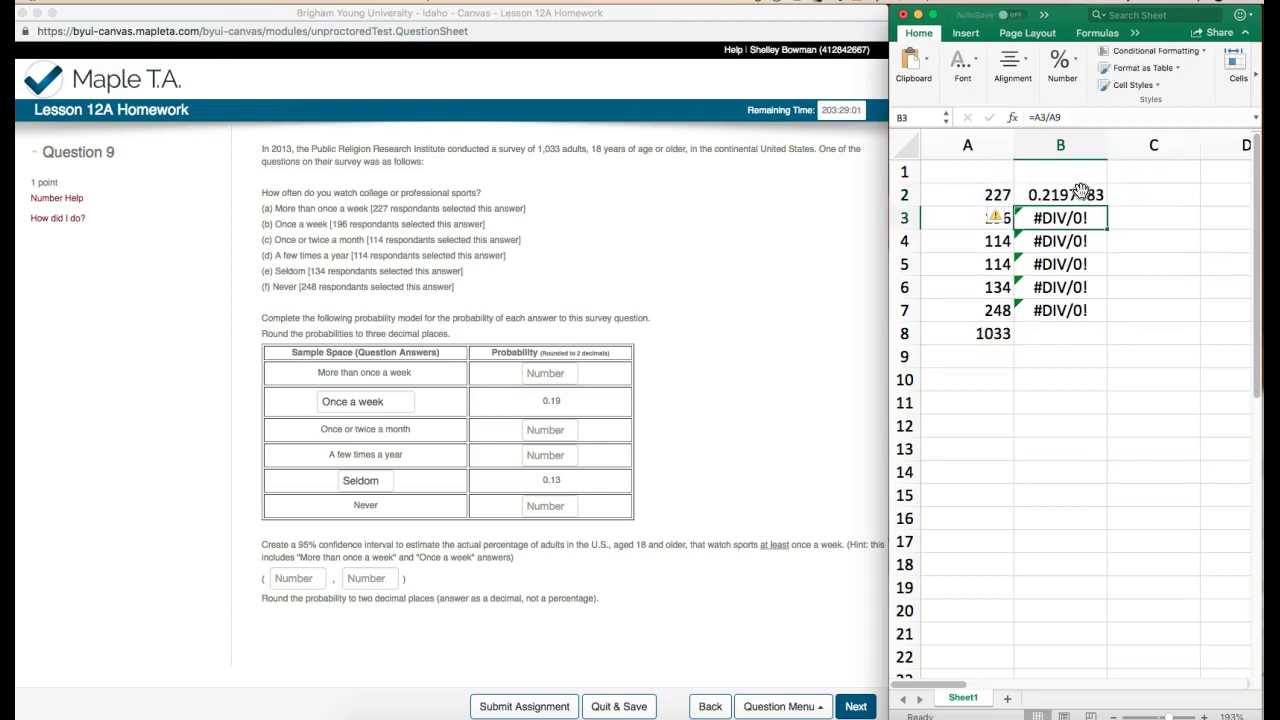
pyautogui.moveTo(1101, 203); pyautogui.dragTo(1112, 316)
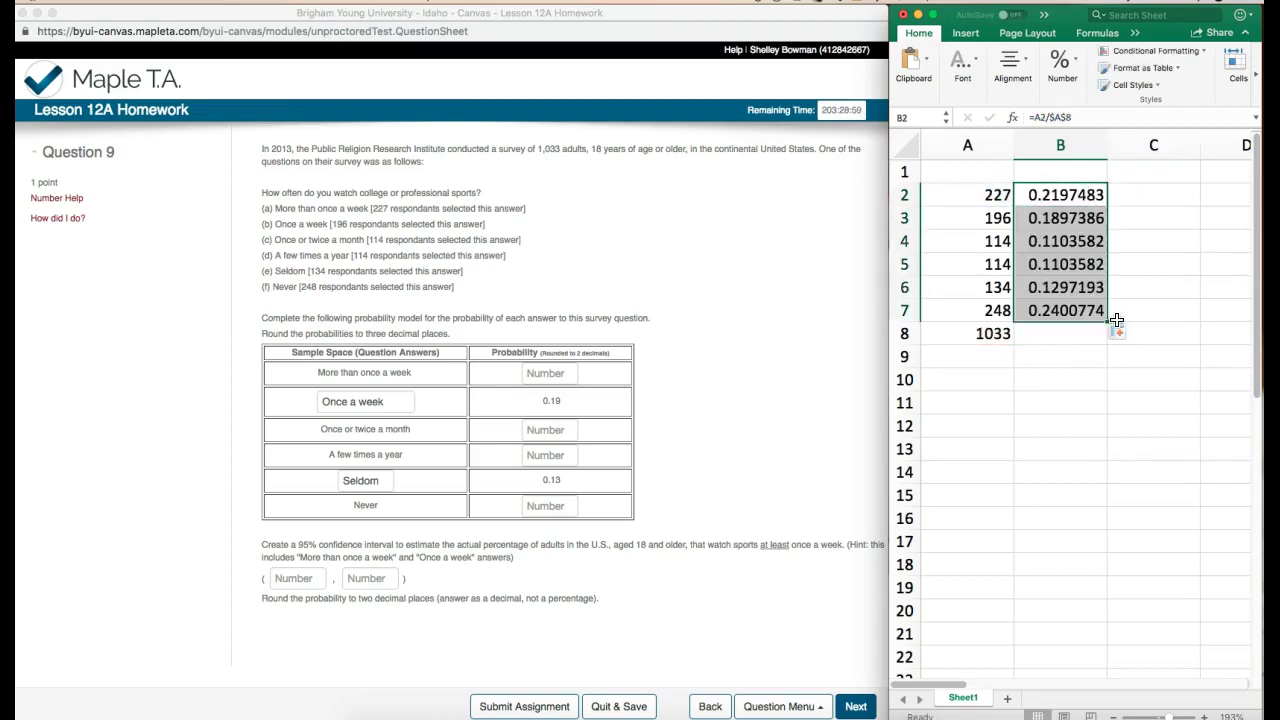
pyautogui.click(1060, 353)
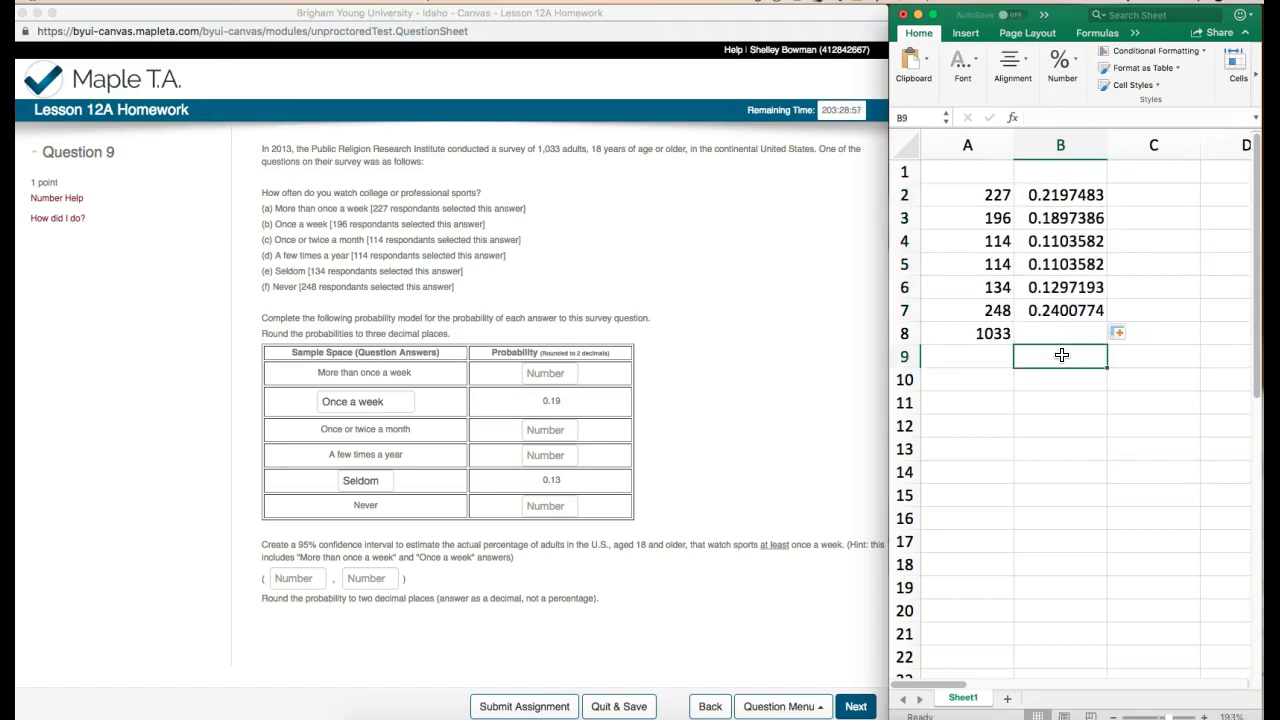
# Enter probabilities .22, .11, .11 and .24 for More than once a week, Once or twice a month, A few times a year, and Never.
pyautogui.click(549, 380)
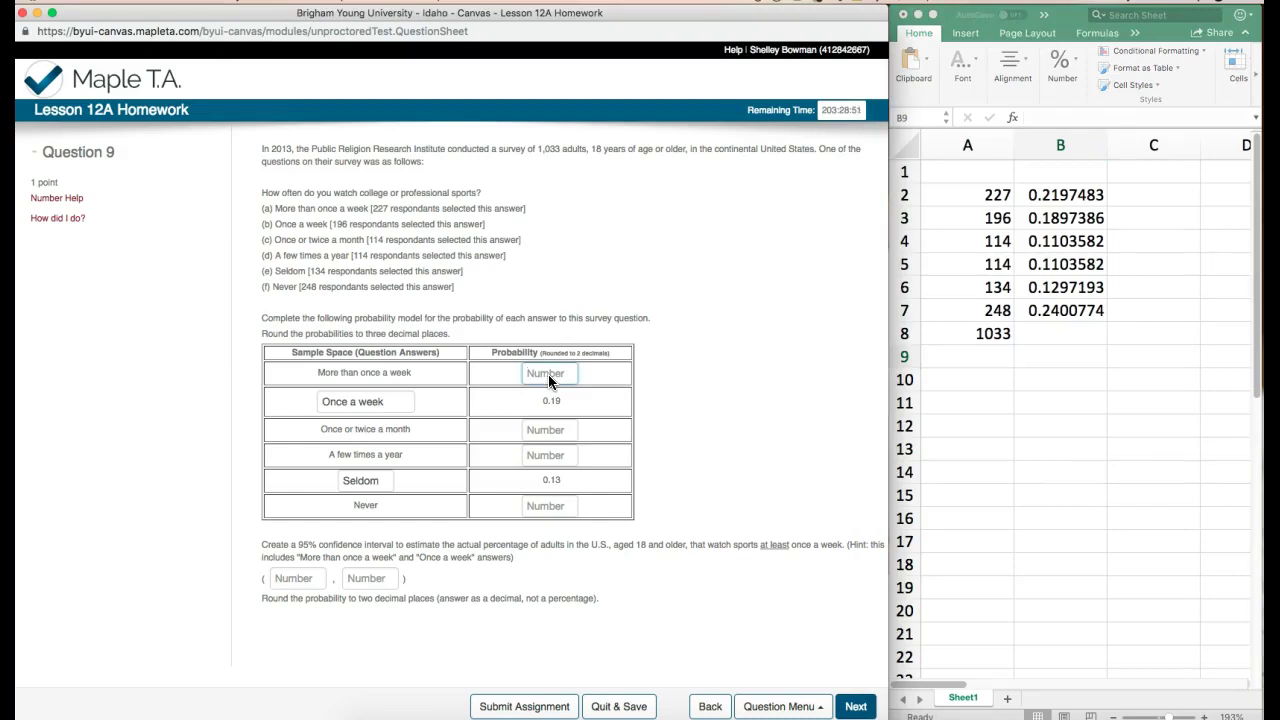
pyautogui.write('.22')
pyautogui.click(561, 433)
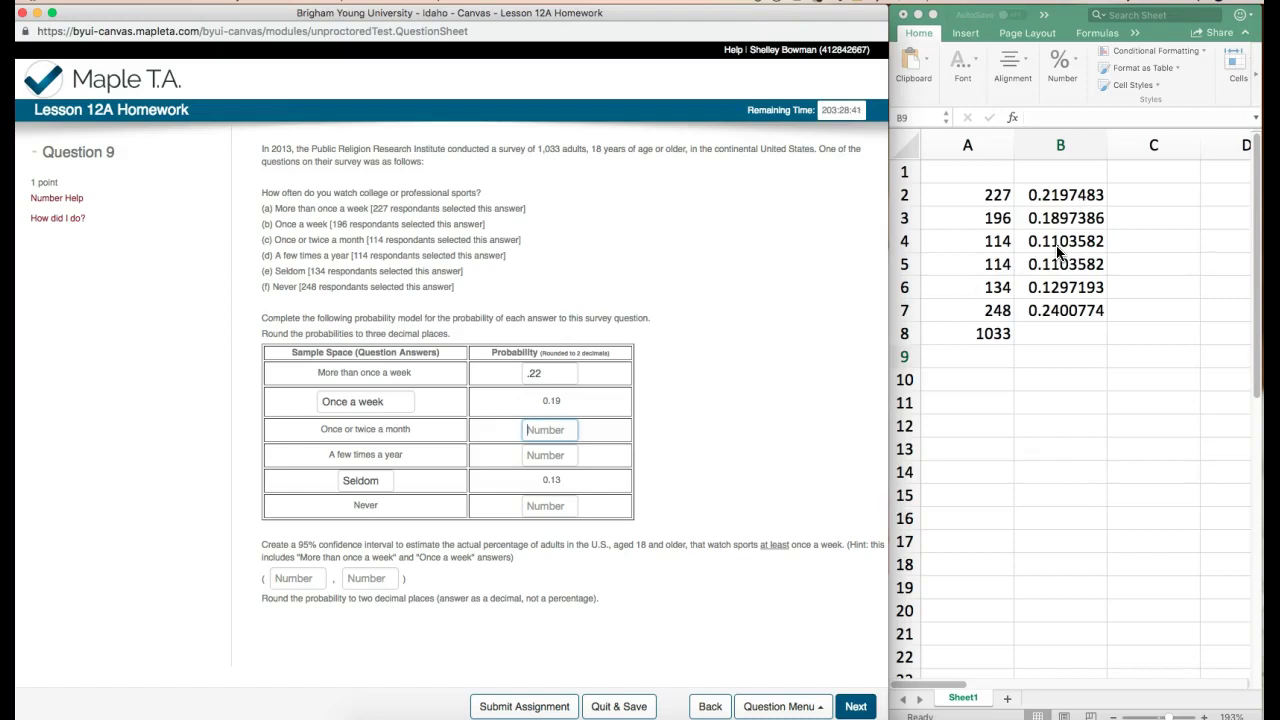
pyautogui.write('.11')
pyautogui.click(561, 455)
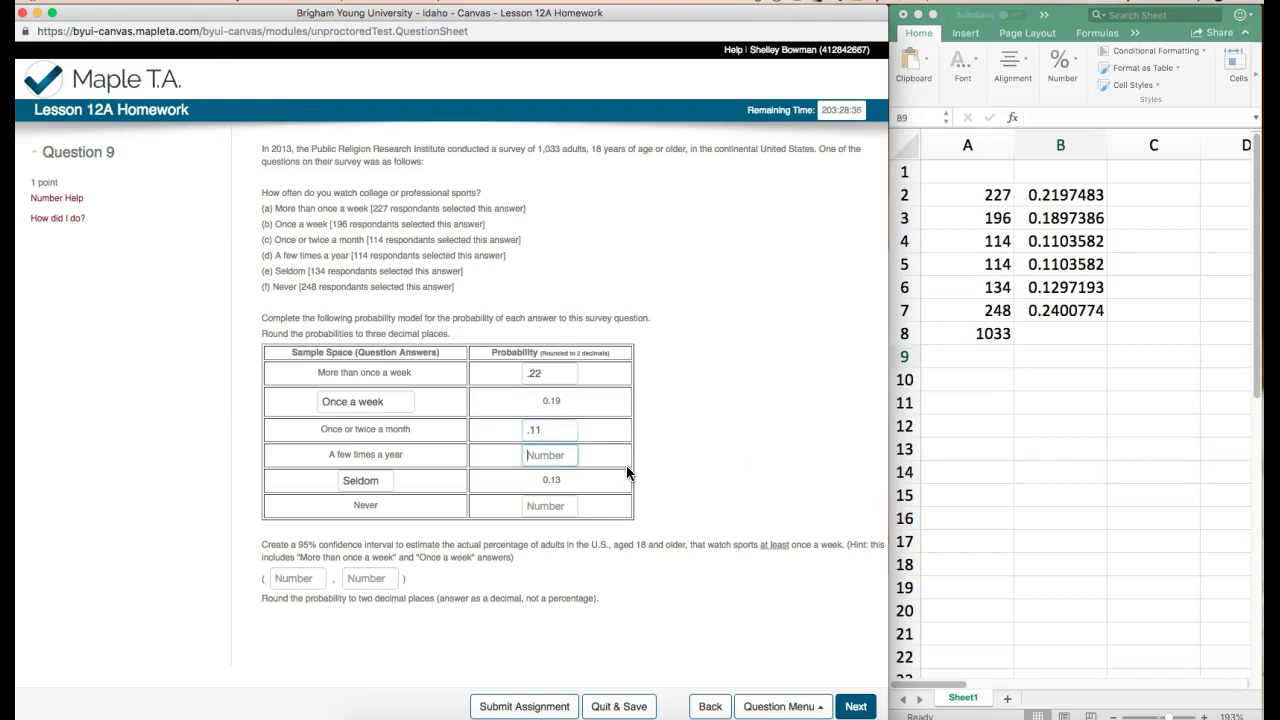
pyautogui.write('.11')
pyautogui.press('Tab')
pyautogui.write('.24')
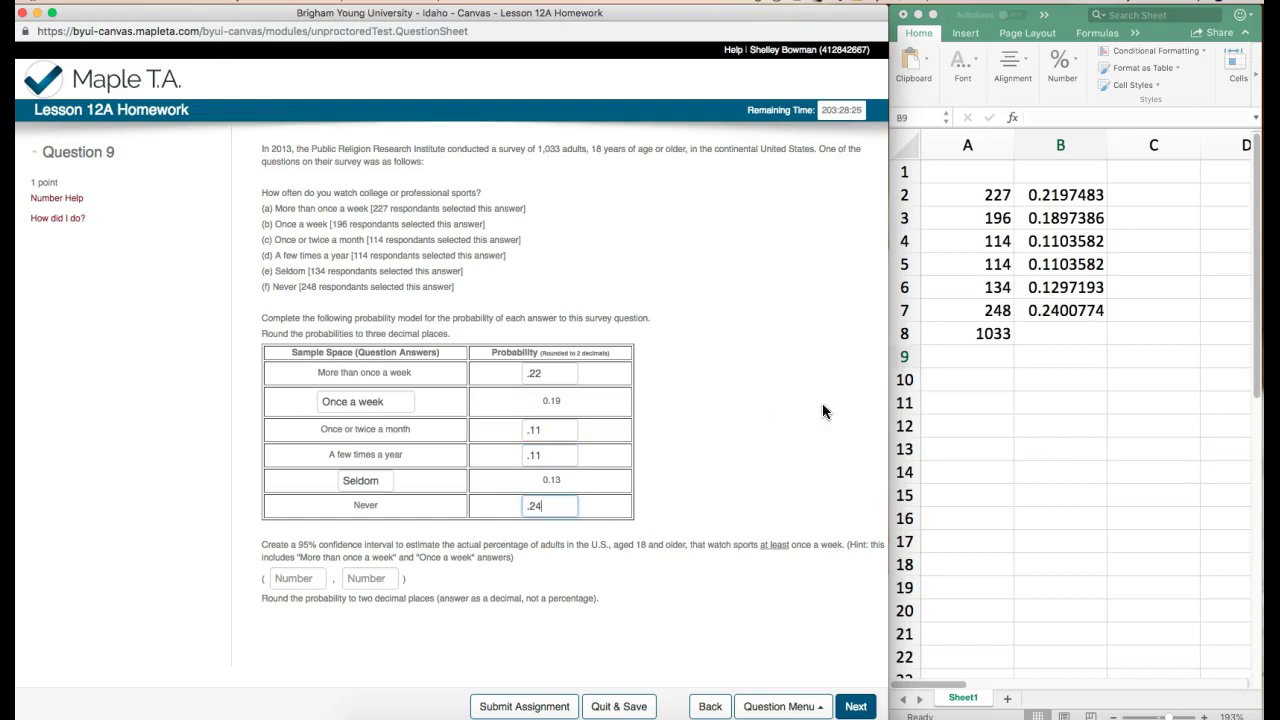
# Enter =SUM(B2:B7) in B8, confirming the probabilities total 1.
pyautogui.click(1046, 332)
pyautogui.click(1046, 332)
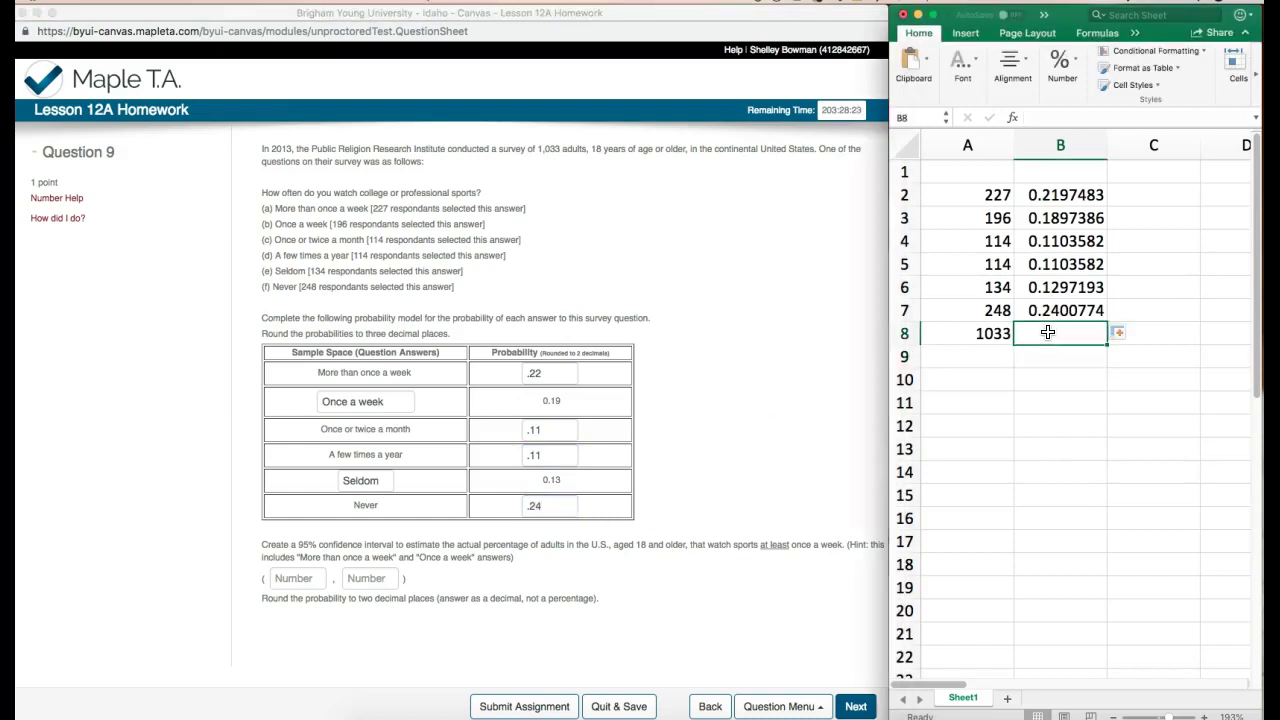
pyautogui.write('=Sum(')
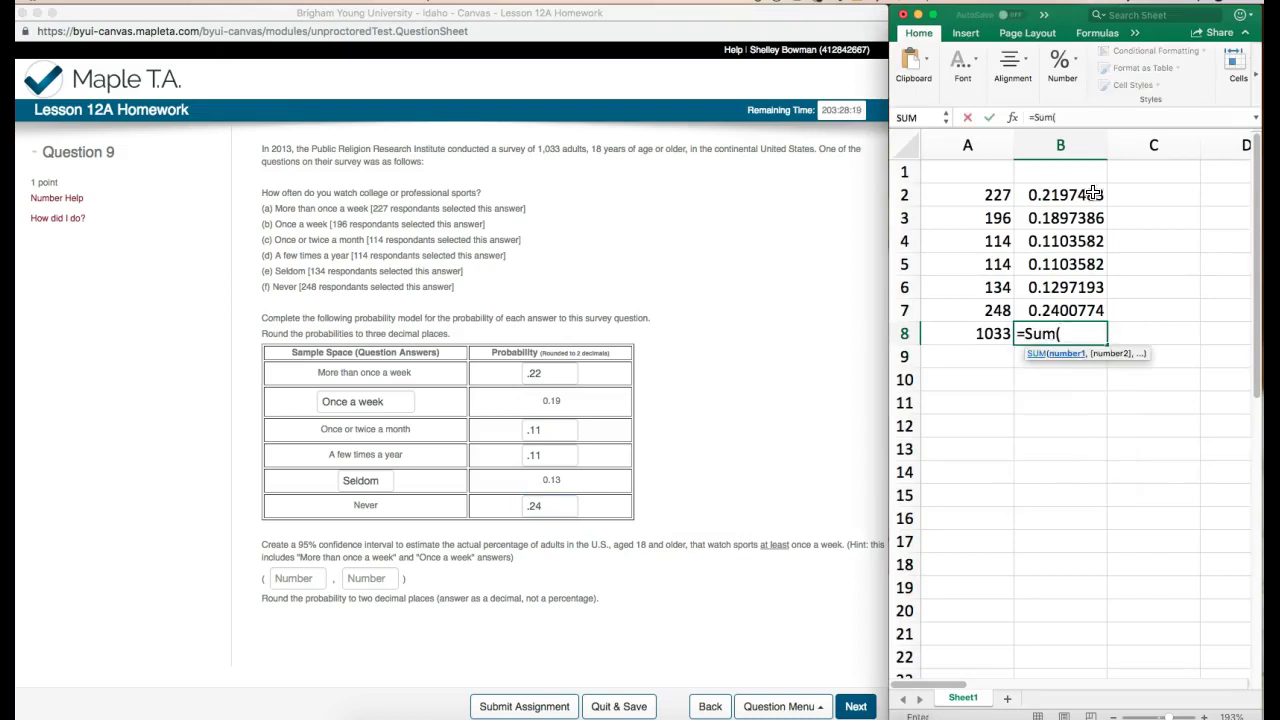
pyautogui.moveTo(1063, 191); pyautogui.dragTo(1058, 301)
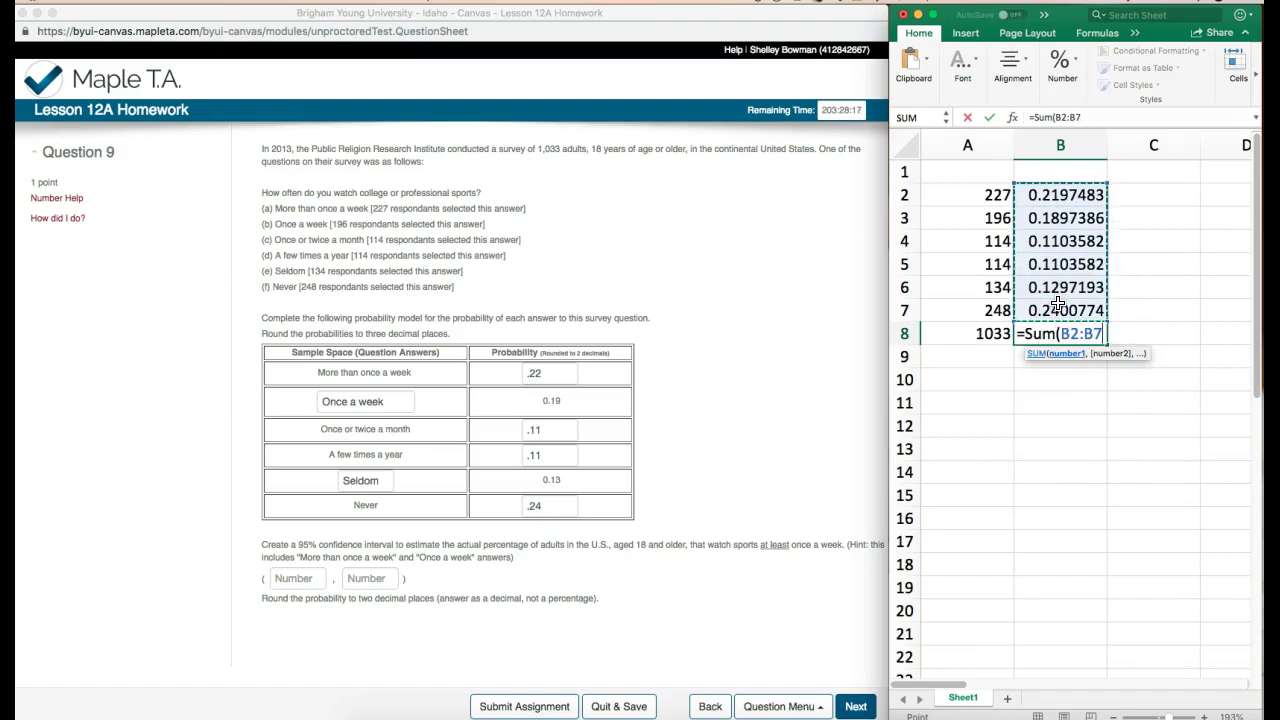
pyautogui.press('Return')
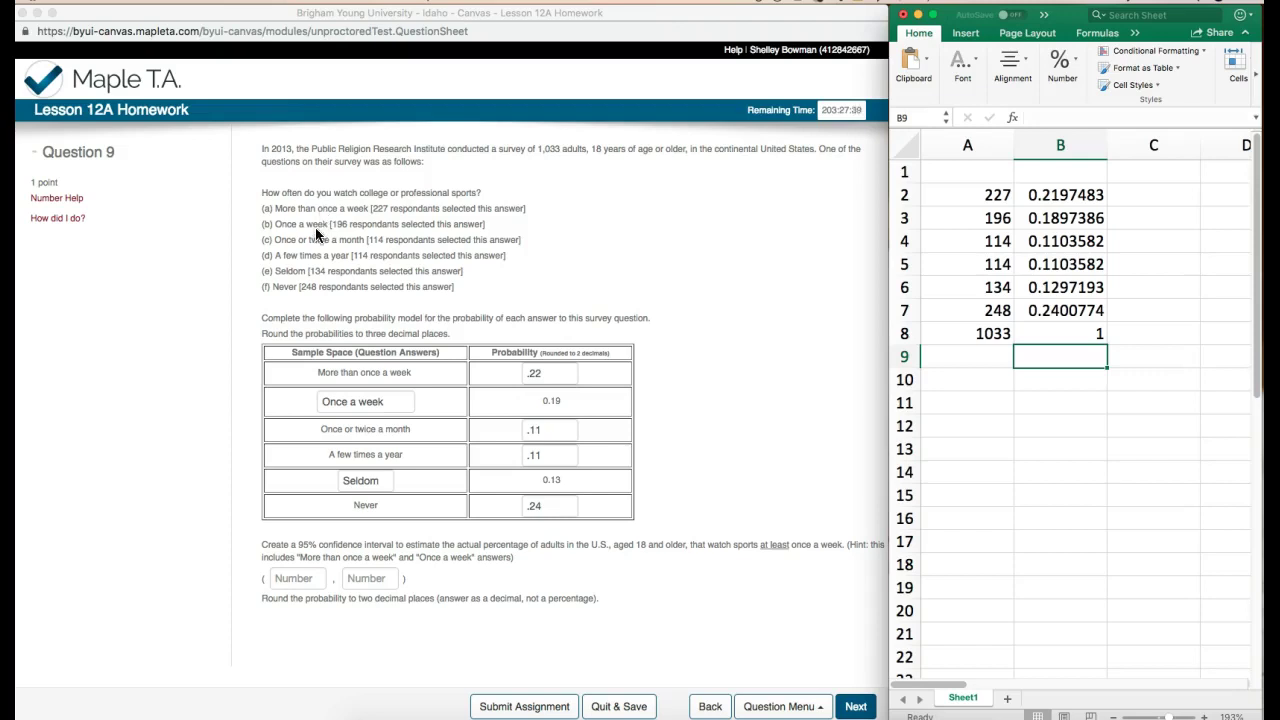
# Enter =B2+B3 in C2 to get the at-least-weekly proportion 0.4094869.
pyautogui.click(359, 229)
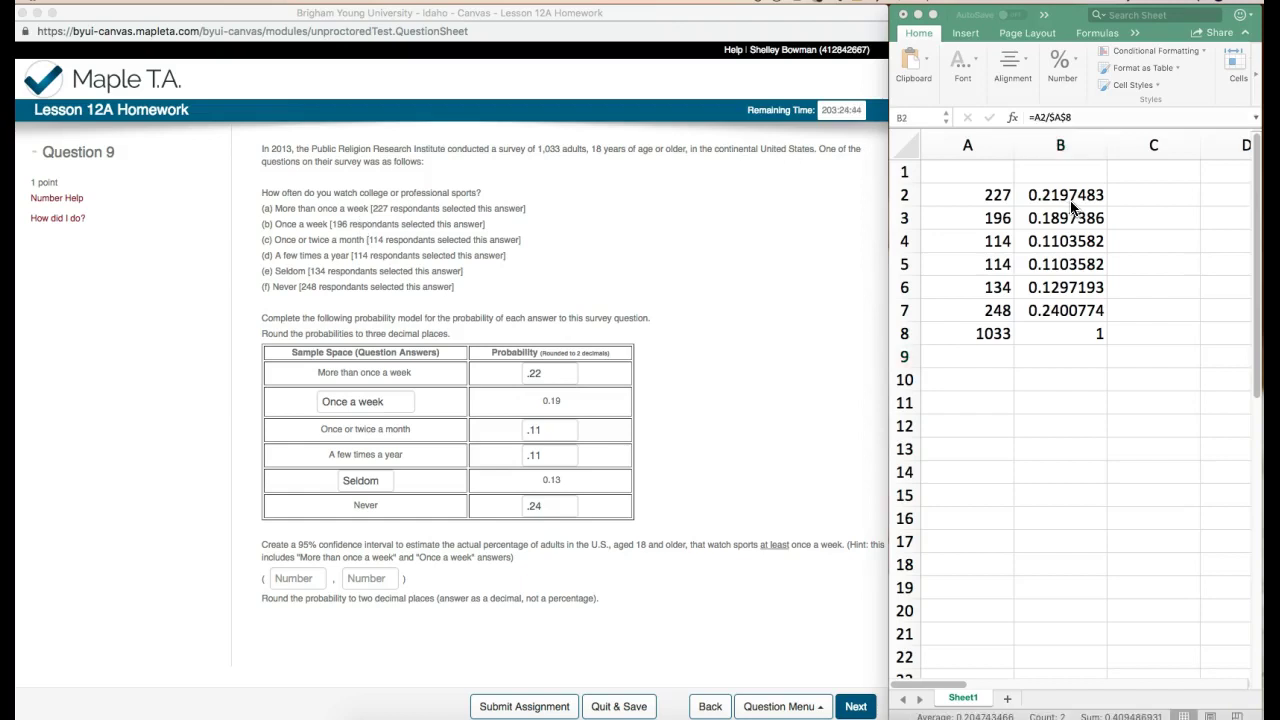
pyautogui.click(1068, 198)
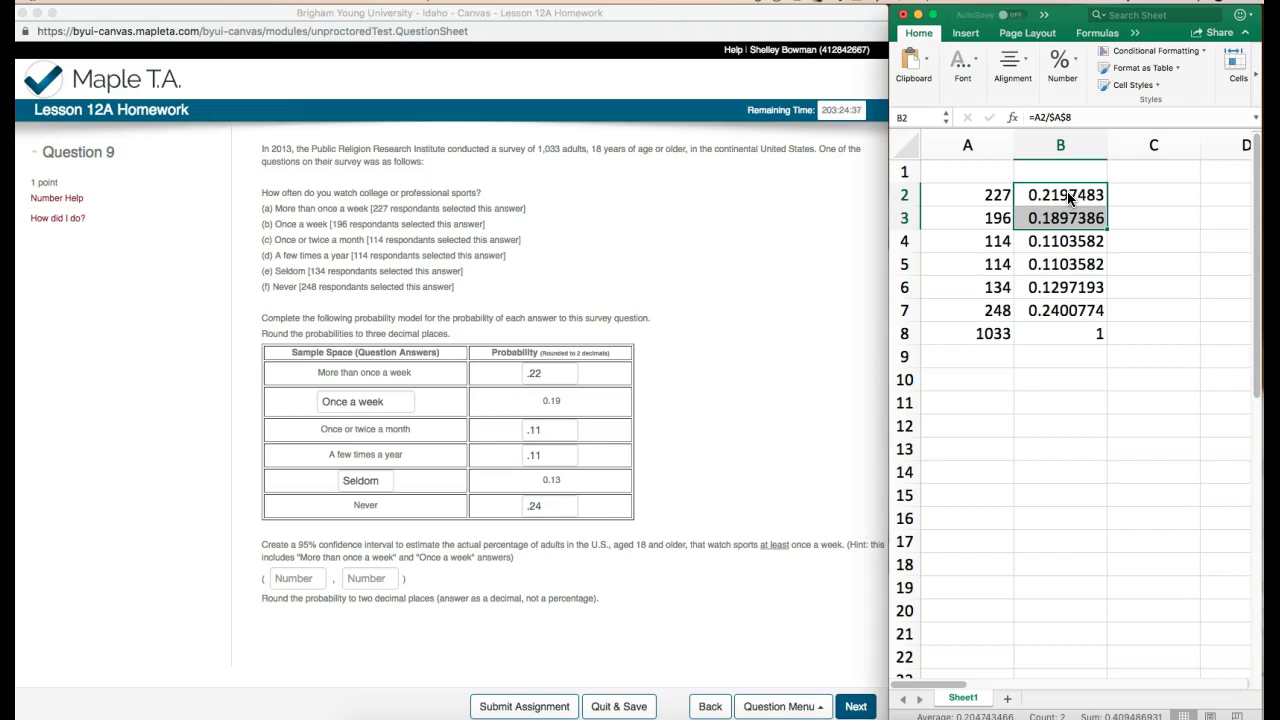
pyautogui.click(1166, 197)
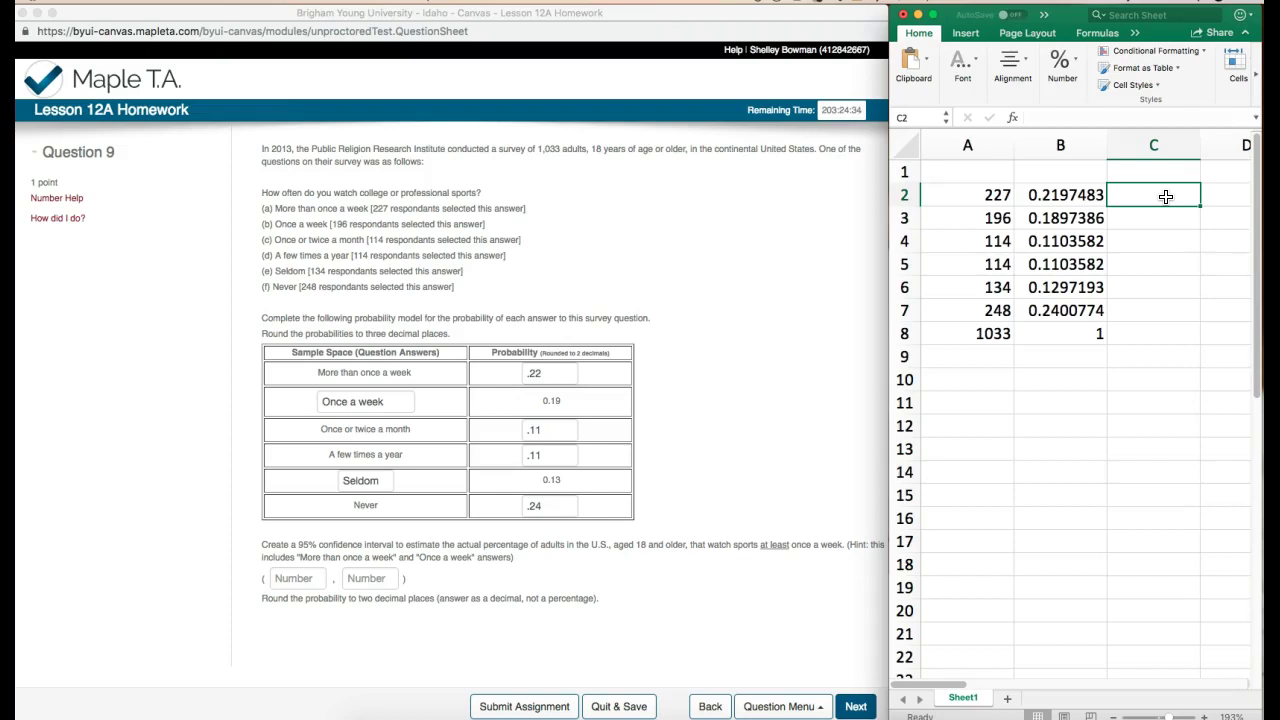
pyautogui.write('=')
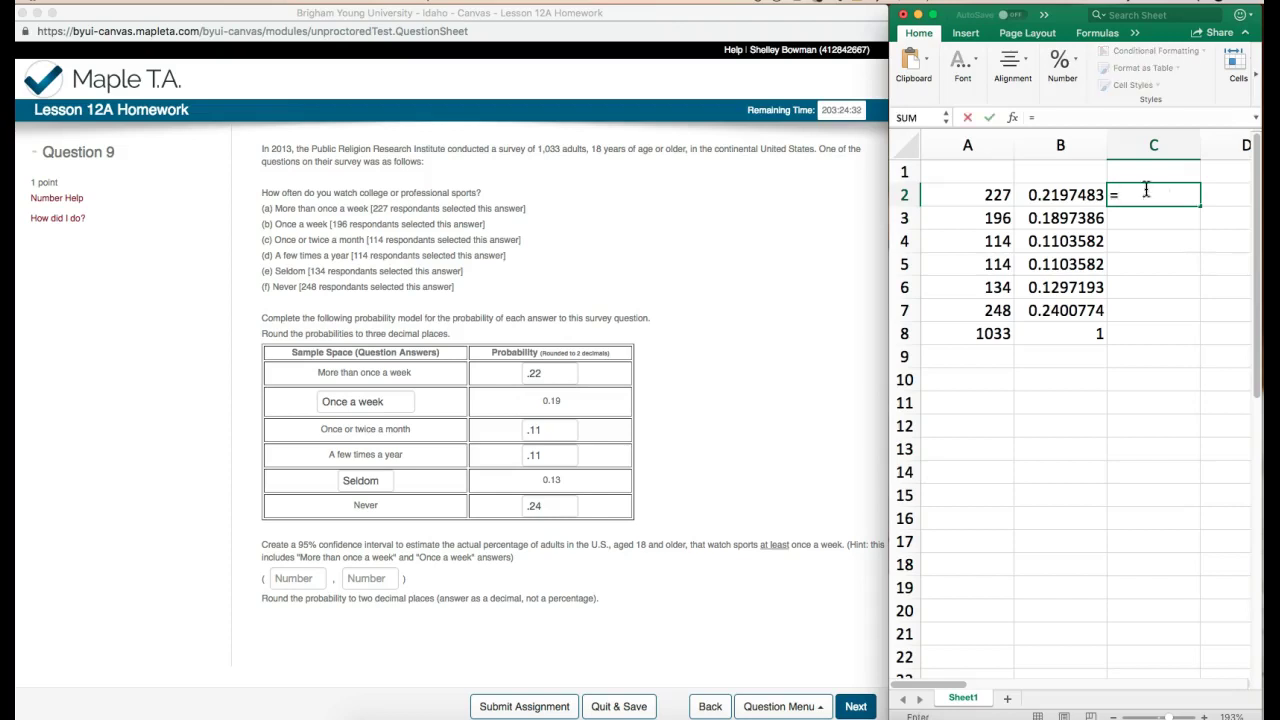
pyautogui.click(1075, 194)
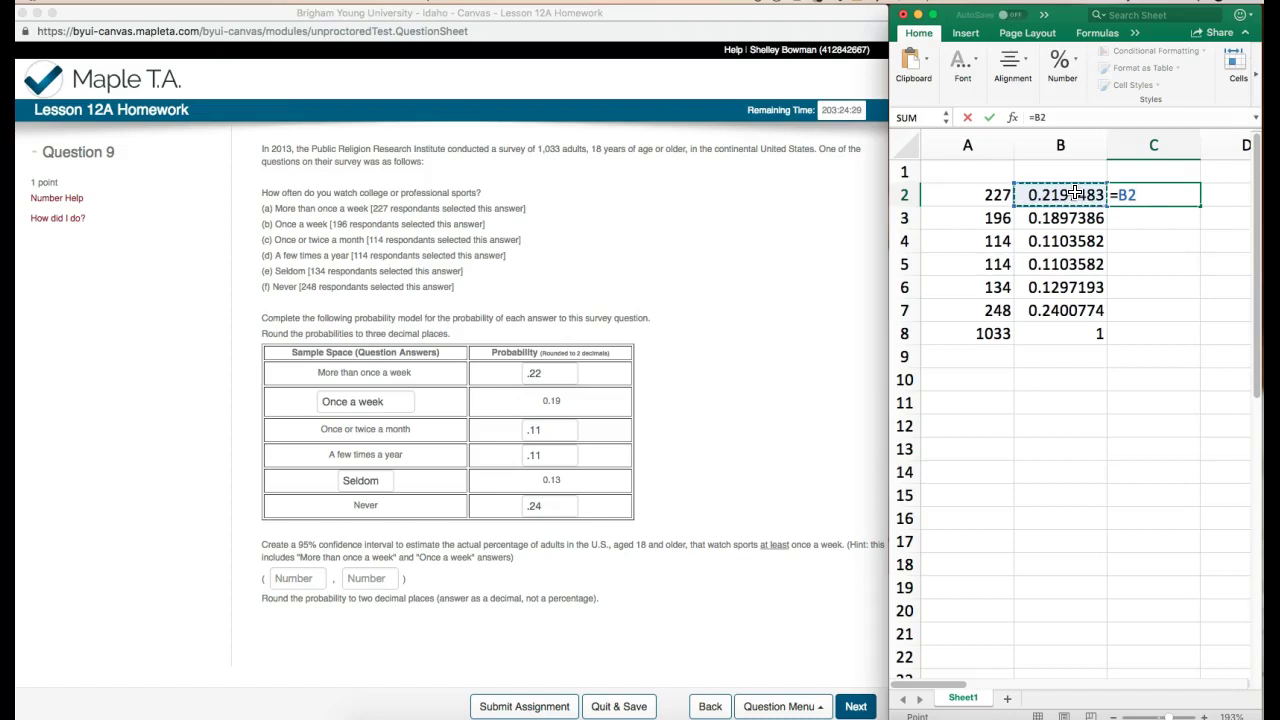
pyautogui.write('+')
pyautogui.click(1087, 218)
pyautogui.press('Return')
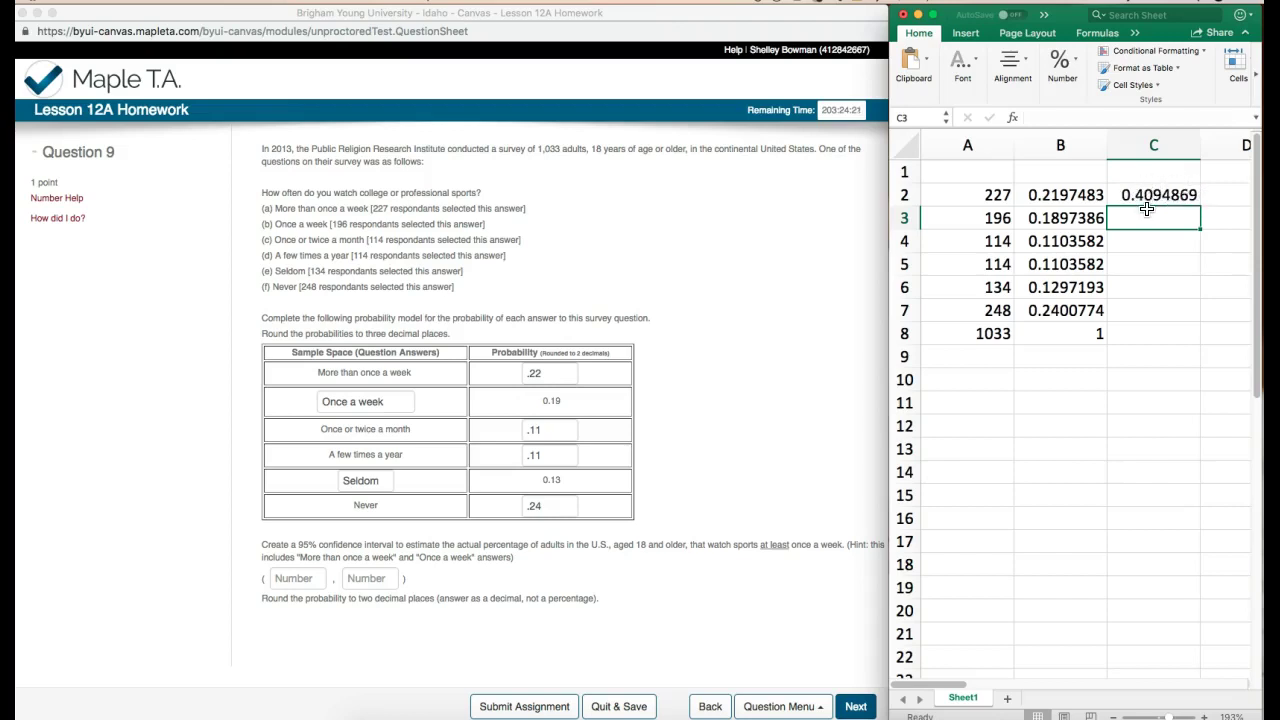
# Set B11 to =C2, showing the sample proportion 0.4094869.
pyautogui.click(1034, 404)
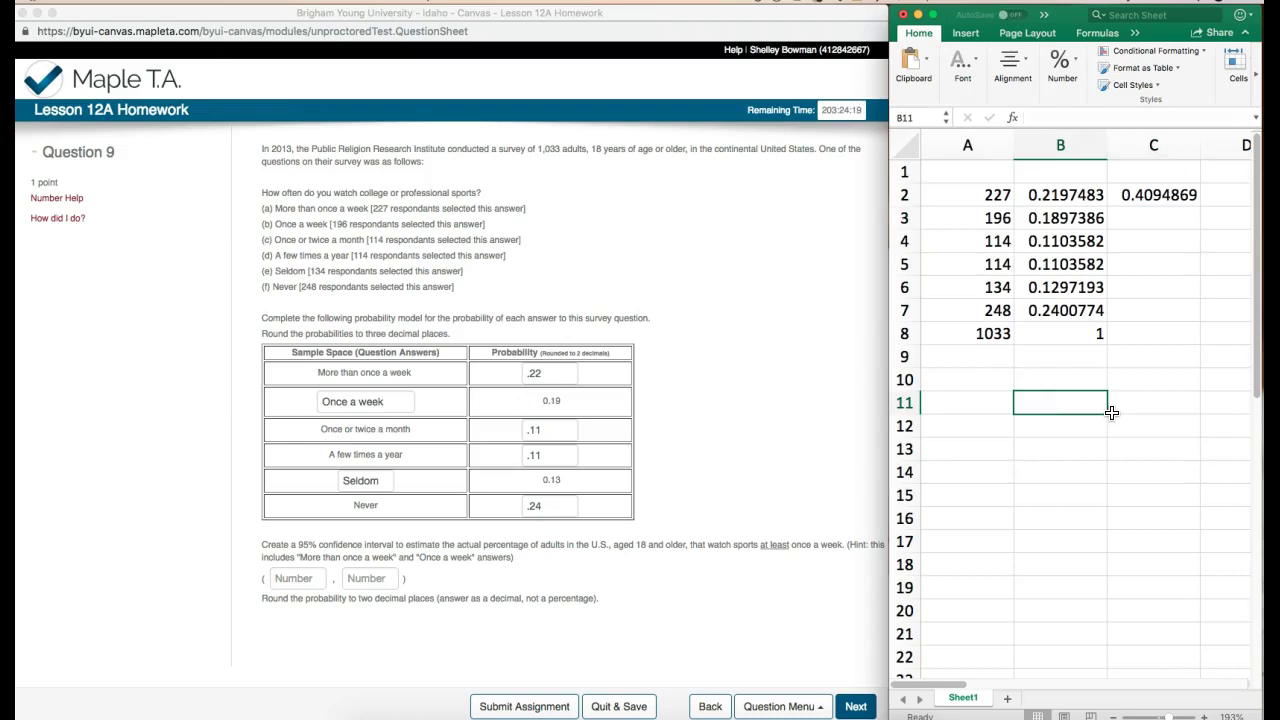
pyautogui.write('=')
pyautogui.click(1180, 195)
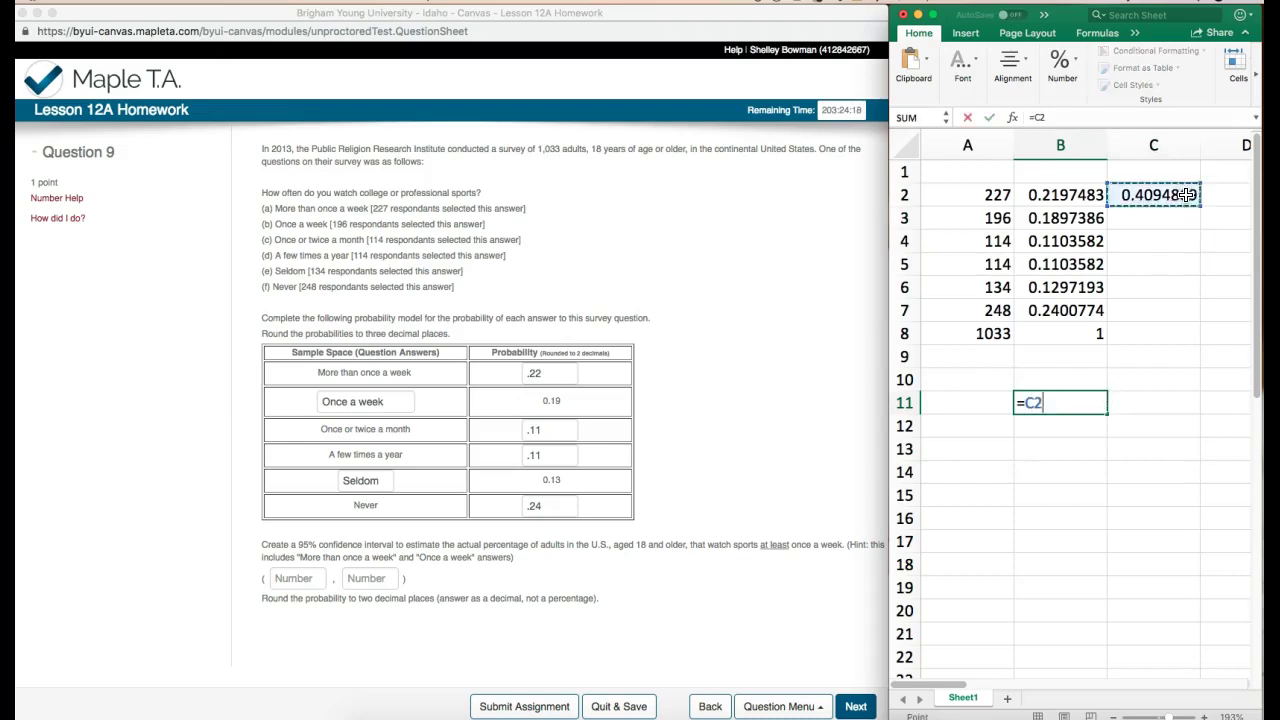
pyautogui.press('Return')
# Enter an MOE label in A12 with the text 1/sqrt(n) beside it in B12.
pyautogui.click(986, 422)
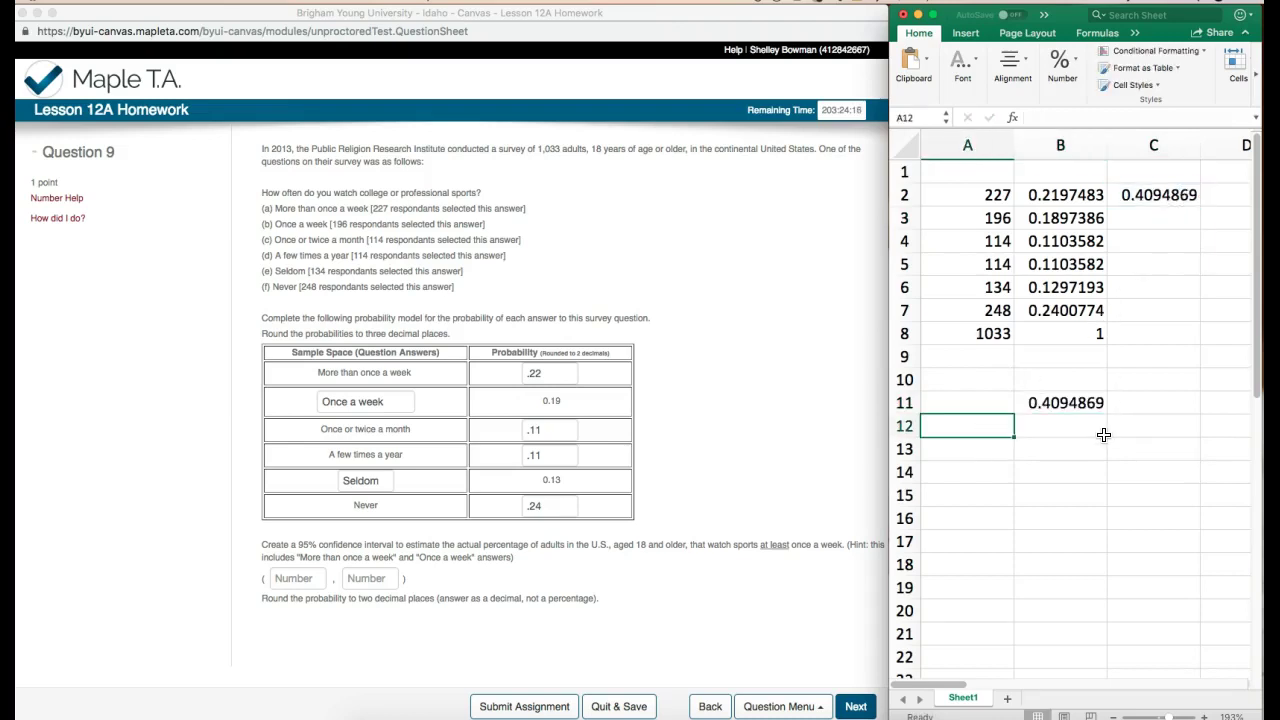
pyautogui.write('MOE')
pyautogui.click(1104, 434)
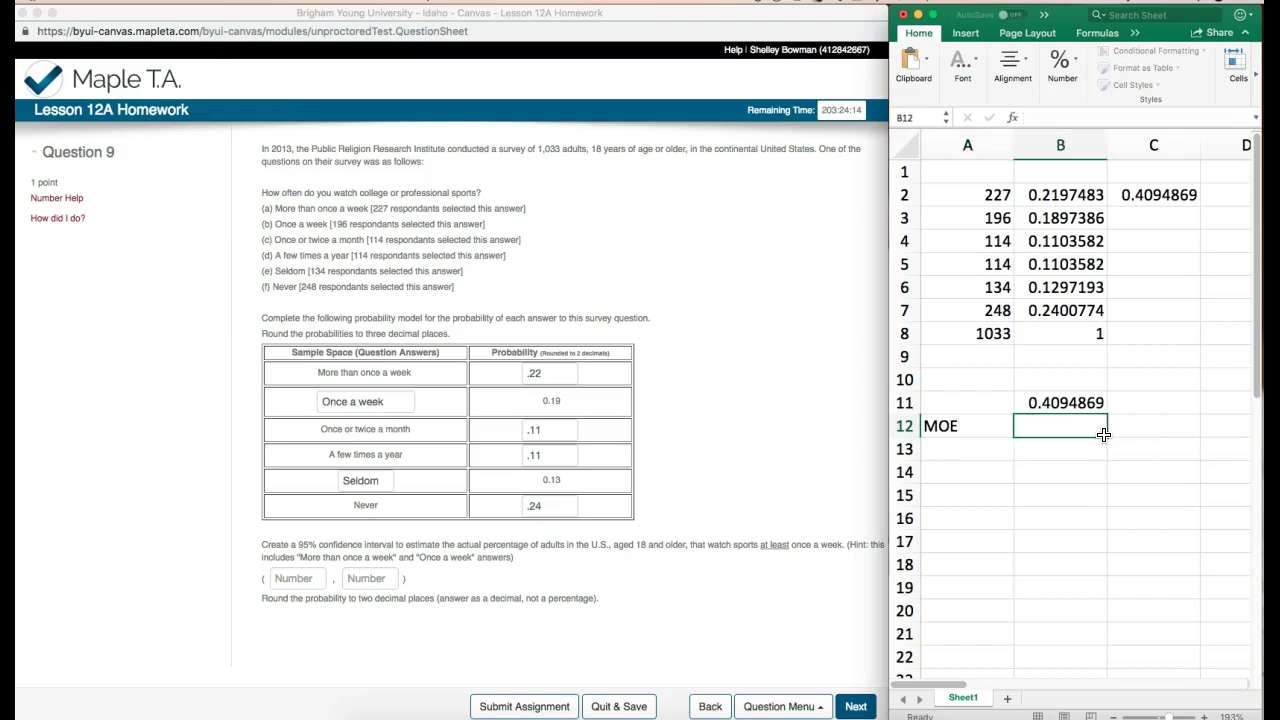
pyautogui.write('1')
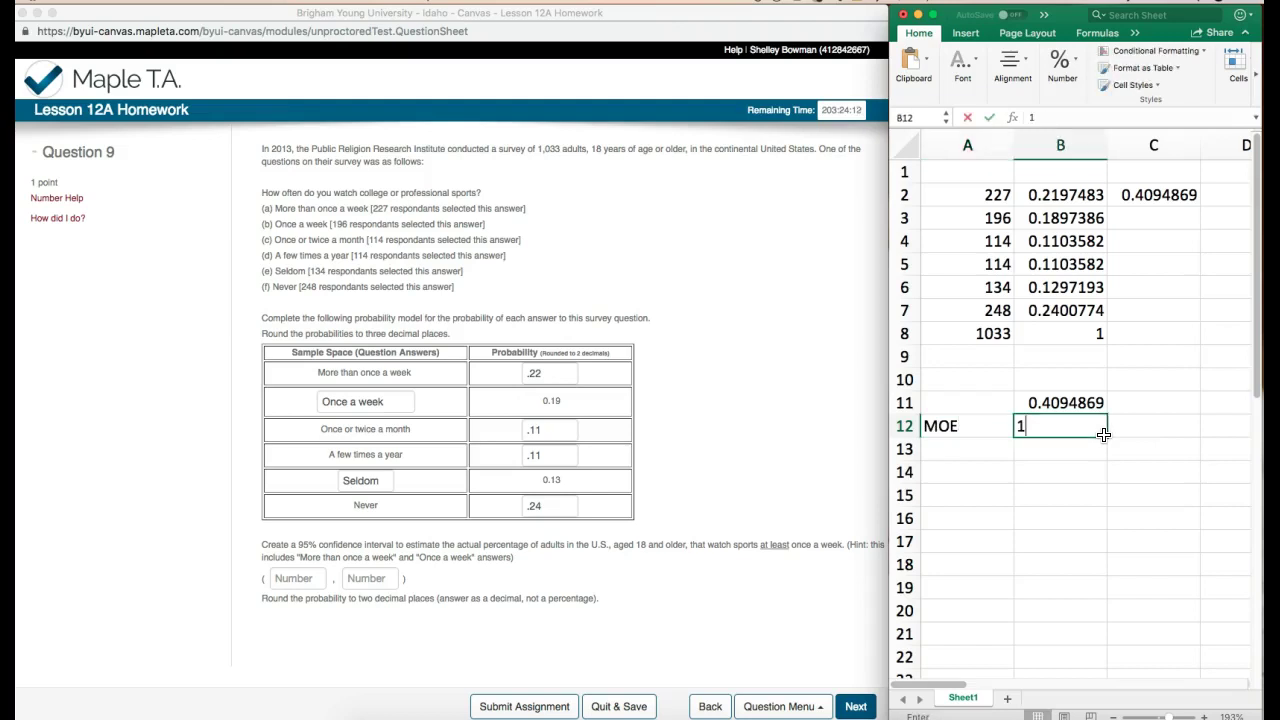
pyautogui.write('/s')
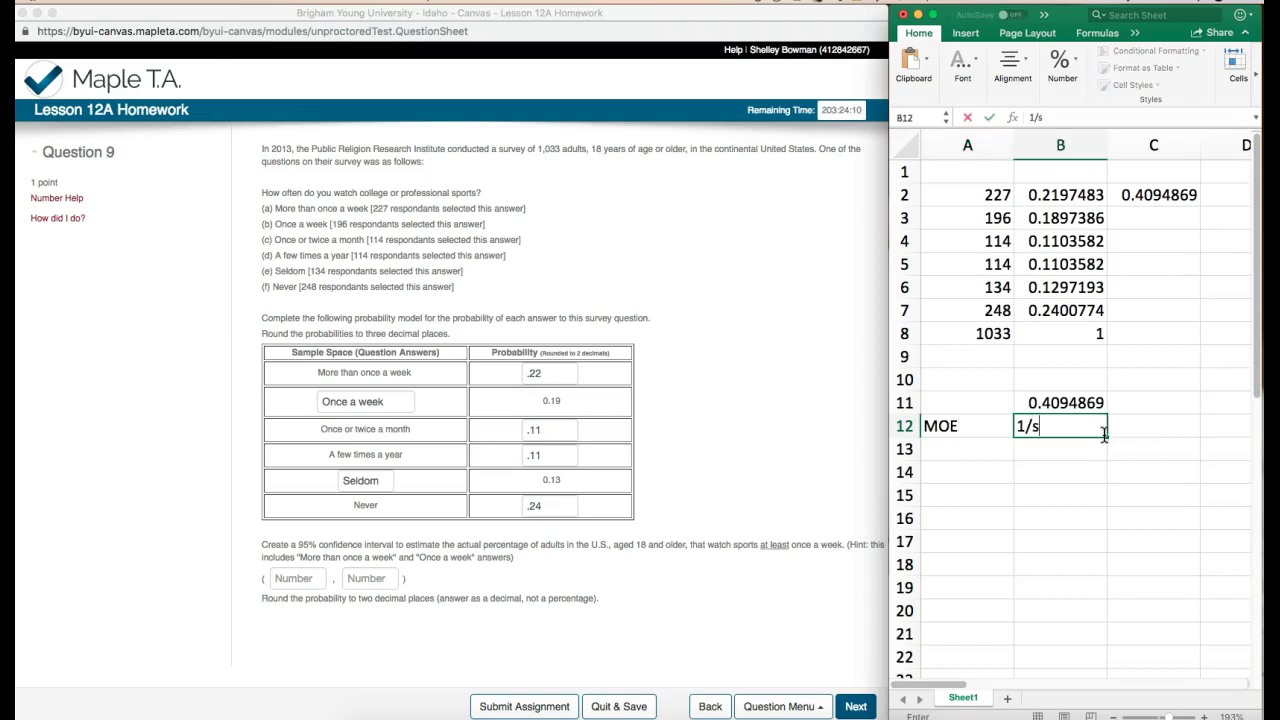
pyautogui.write('qrt(n)')
pyautogui.press('Return')
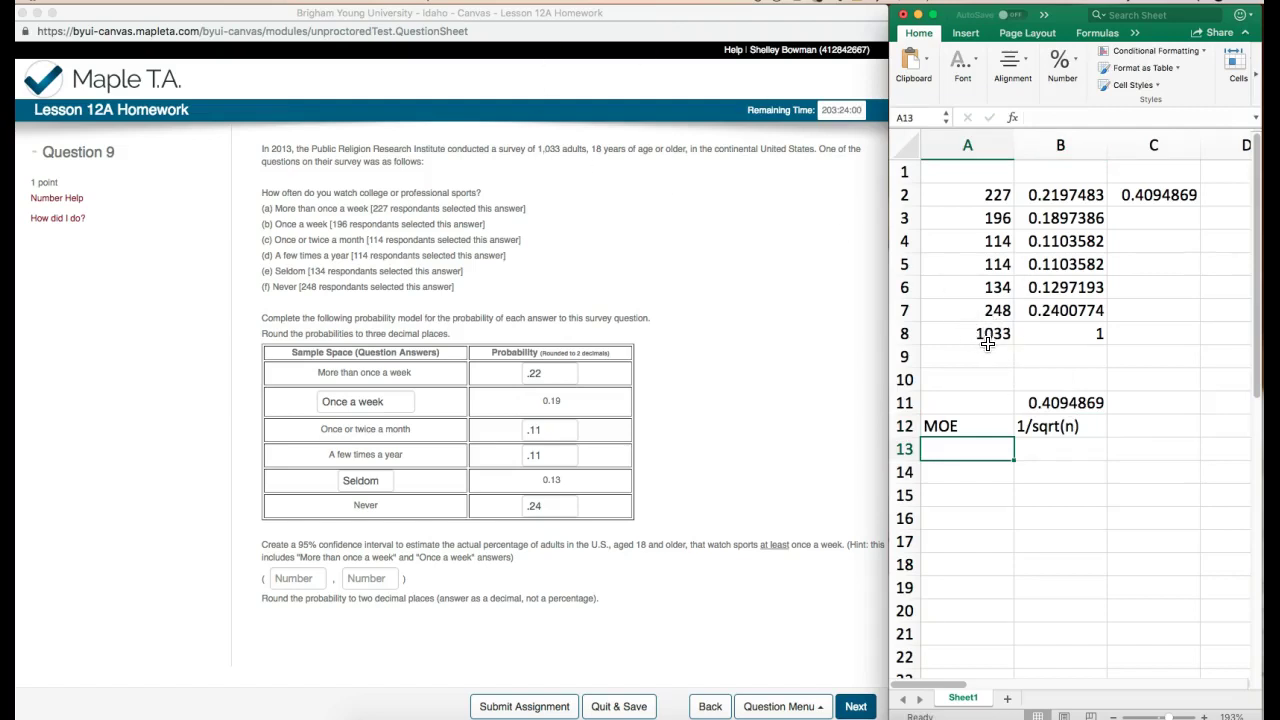
# Label A13 'n' and set B13 to =A8, the 1033 respondents.
pyautogui.write('n')
pyautogui.press('Tab')
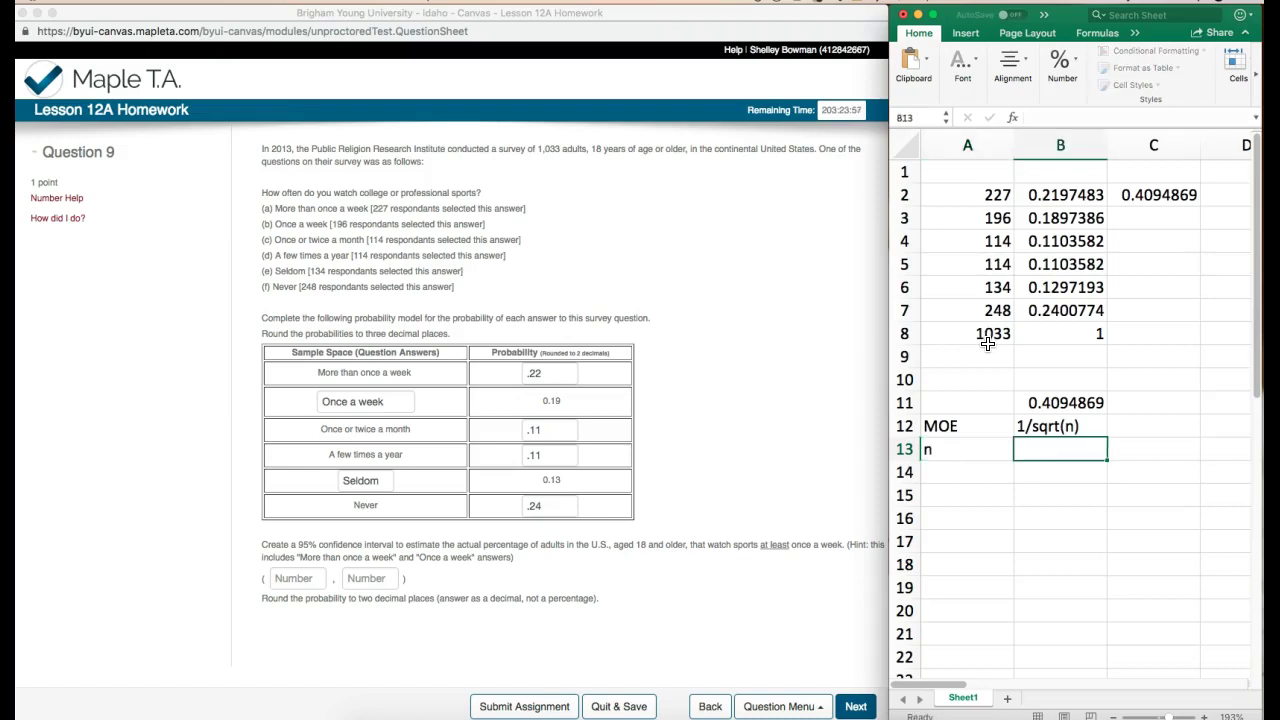
pyautogui.write('=')
pyautogui.click(987, 343)
pyautogui.press('Return')
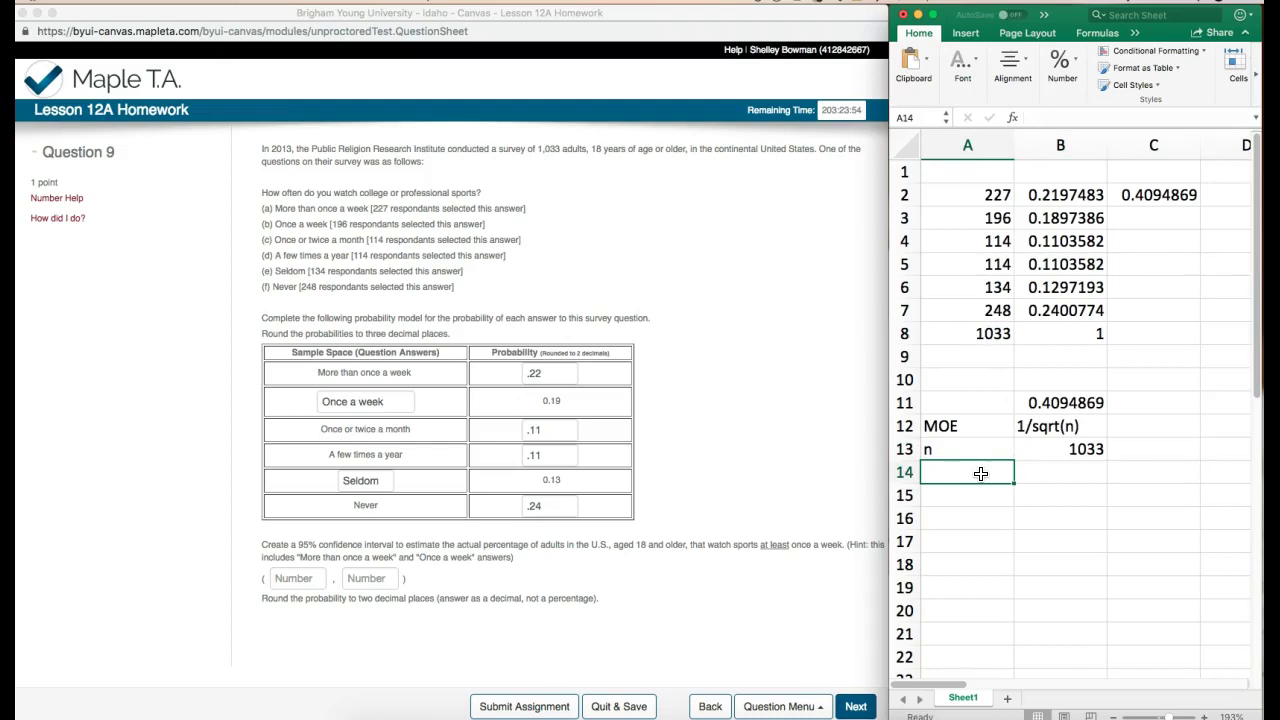
# Label A14 'MOE' and compute =1/sqrt(B13) in B14, giving 0.0311136.
pyautogui.write('MOE')
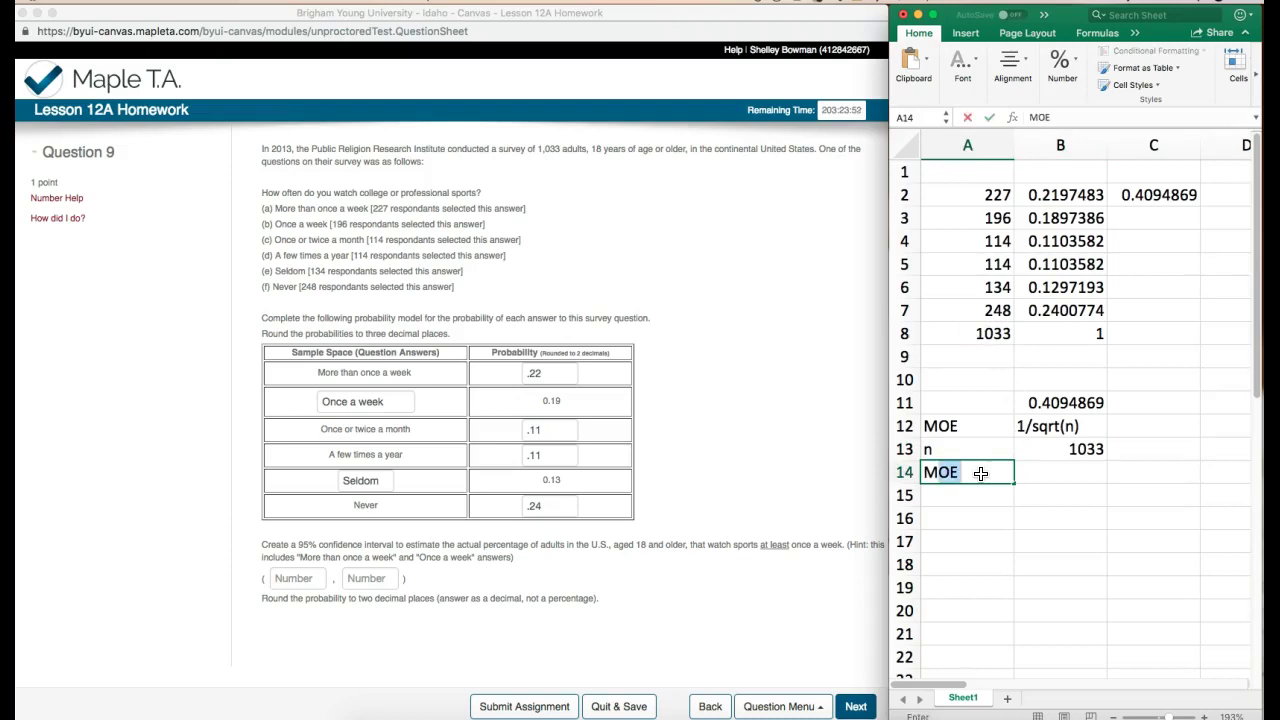
pyautogui.press('Tab')
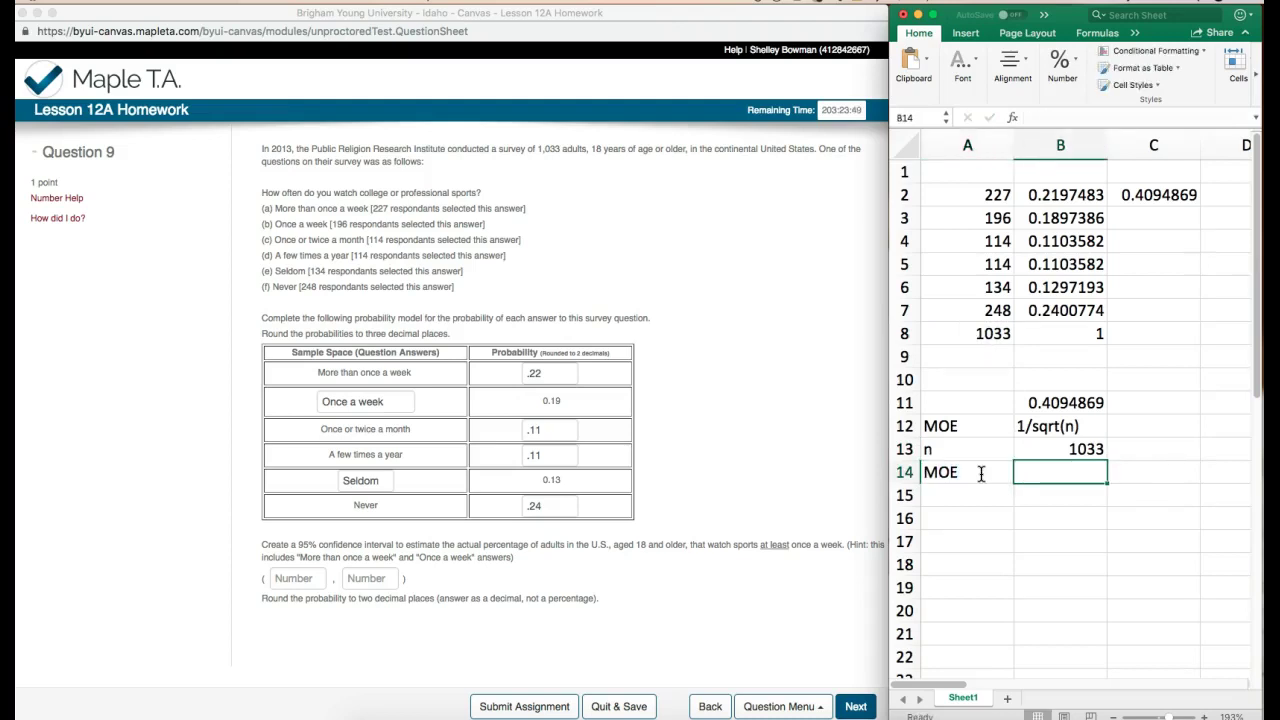
pyautogui.write('=1')
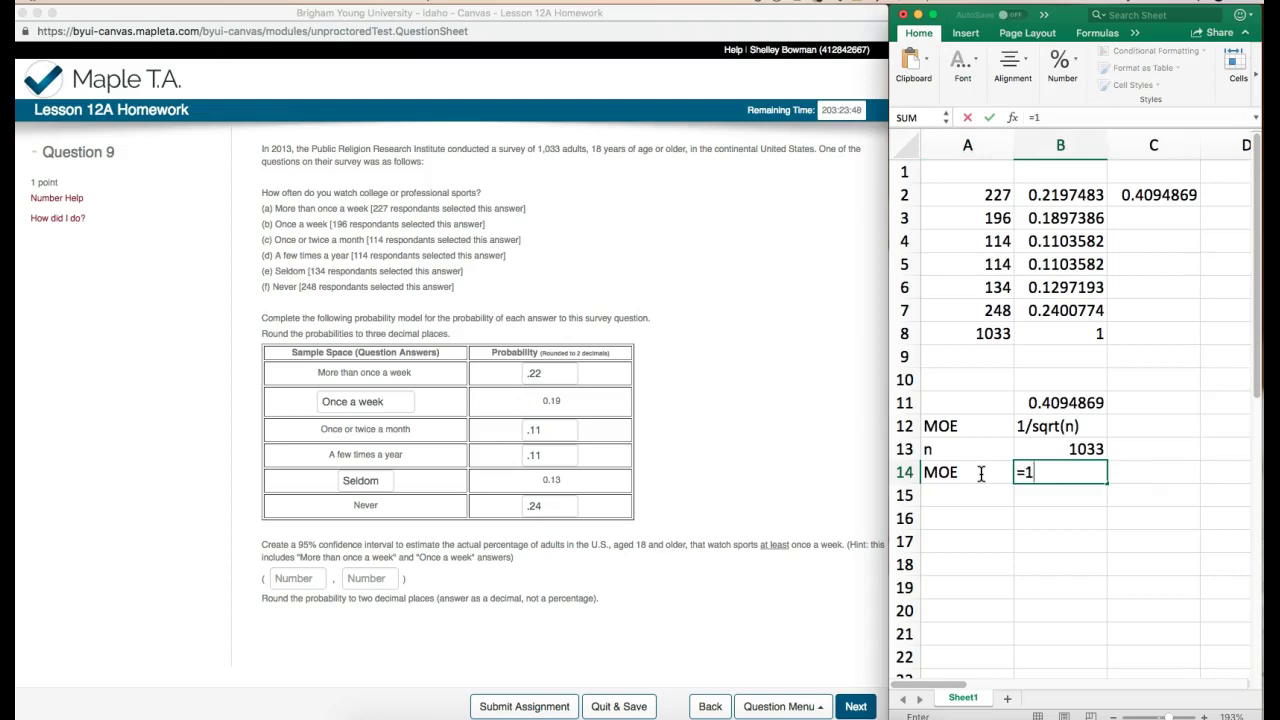
pyautogui.write('/sqr')
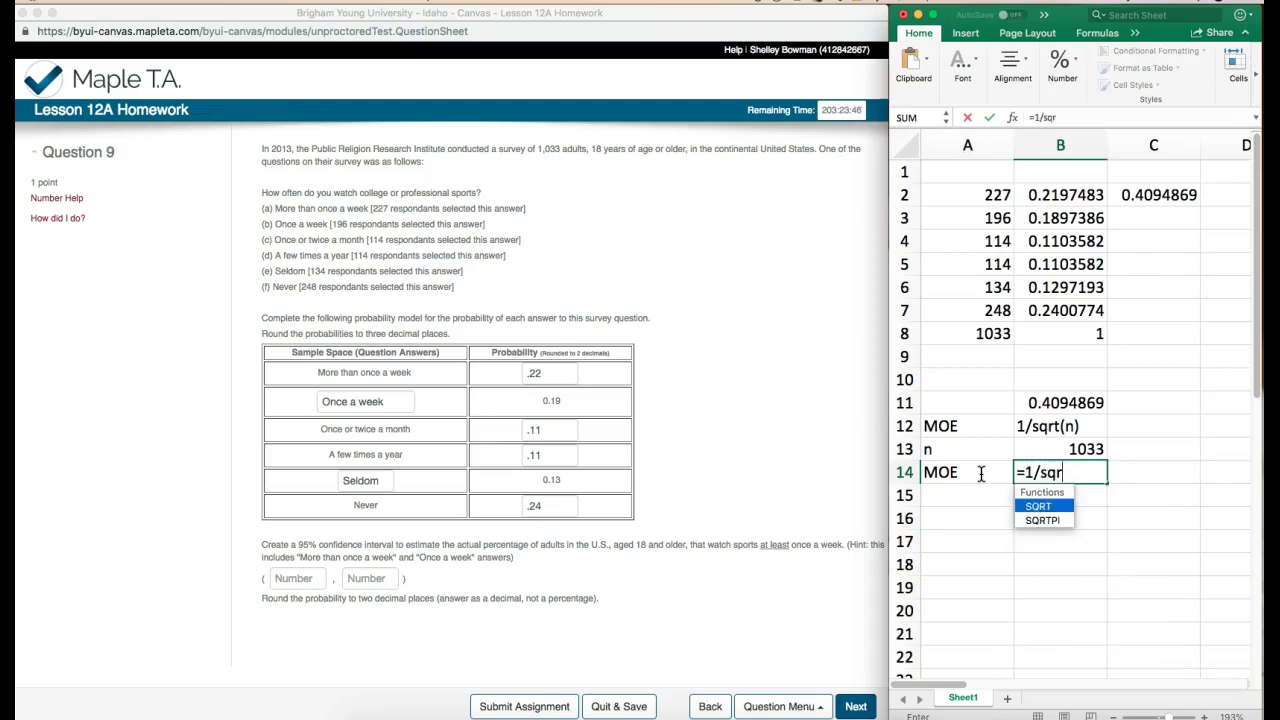
pyautogui.write('t(')
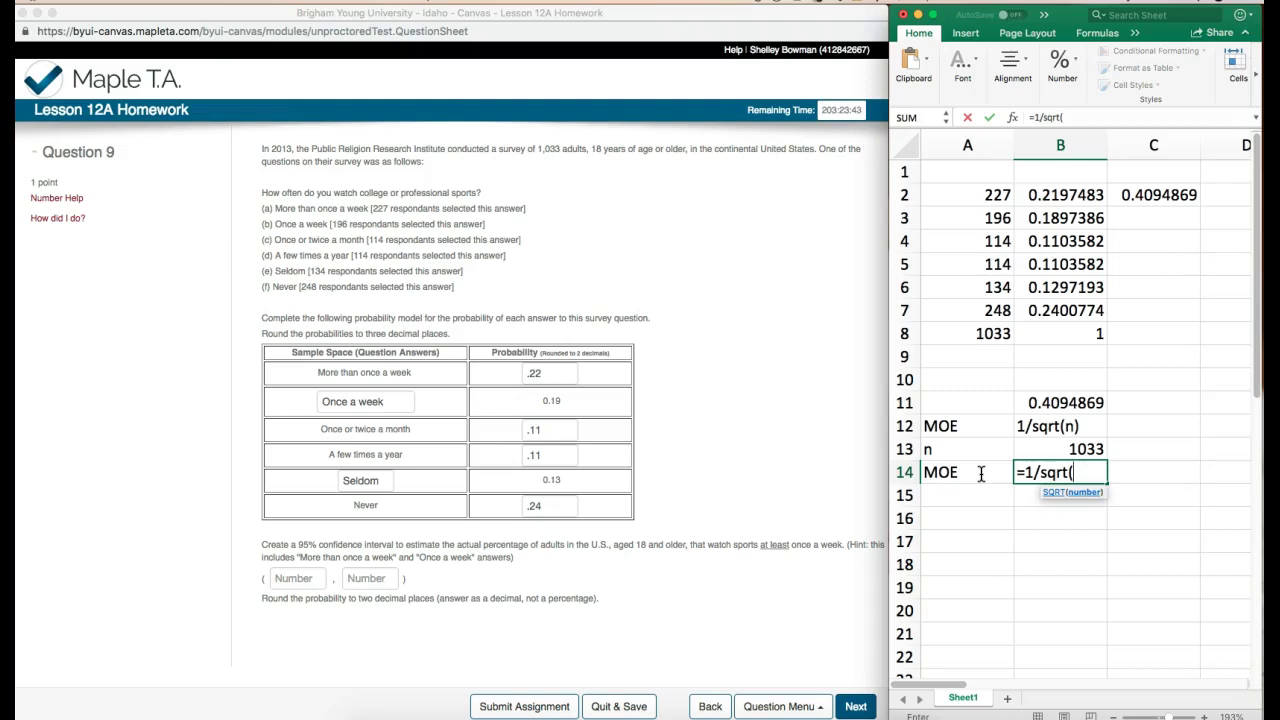
pyautogui.click(1086, 449)
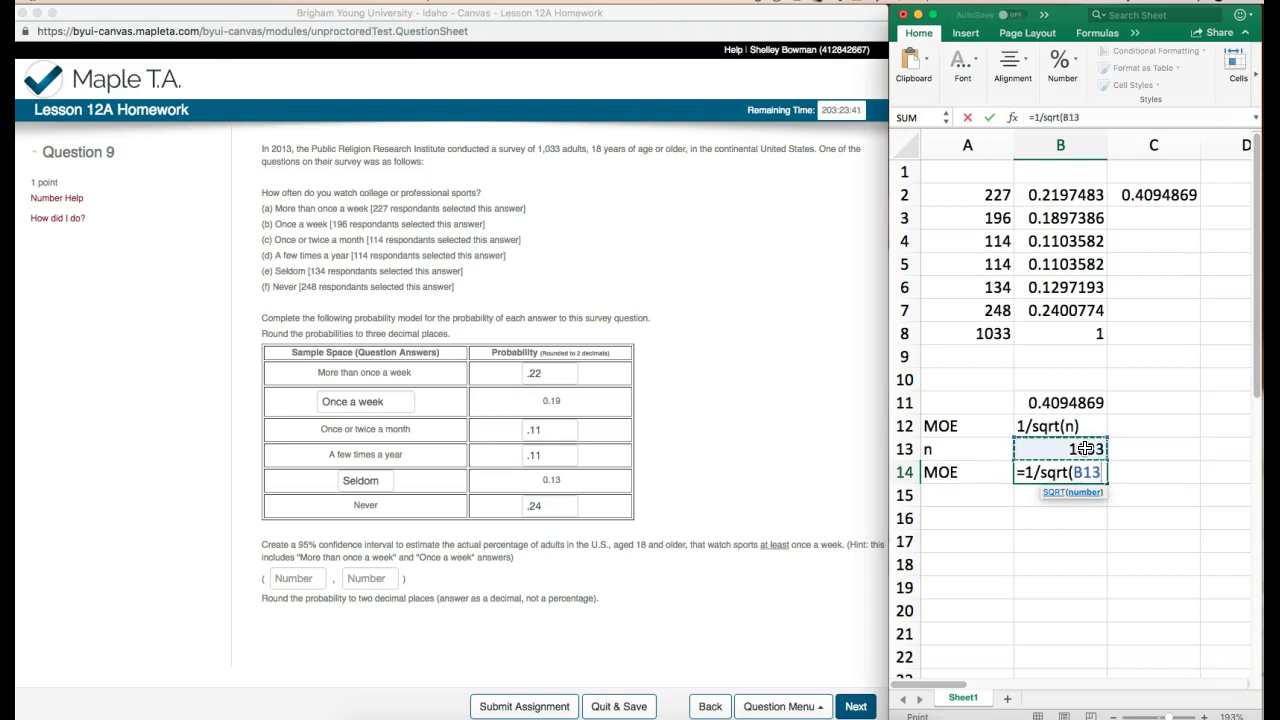
pyautogui.press('Return')
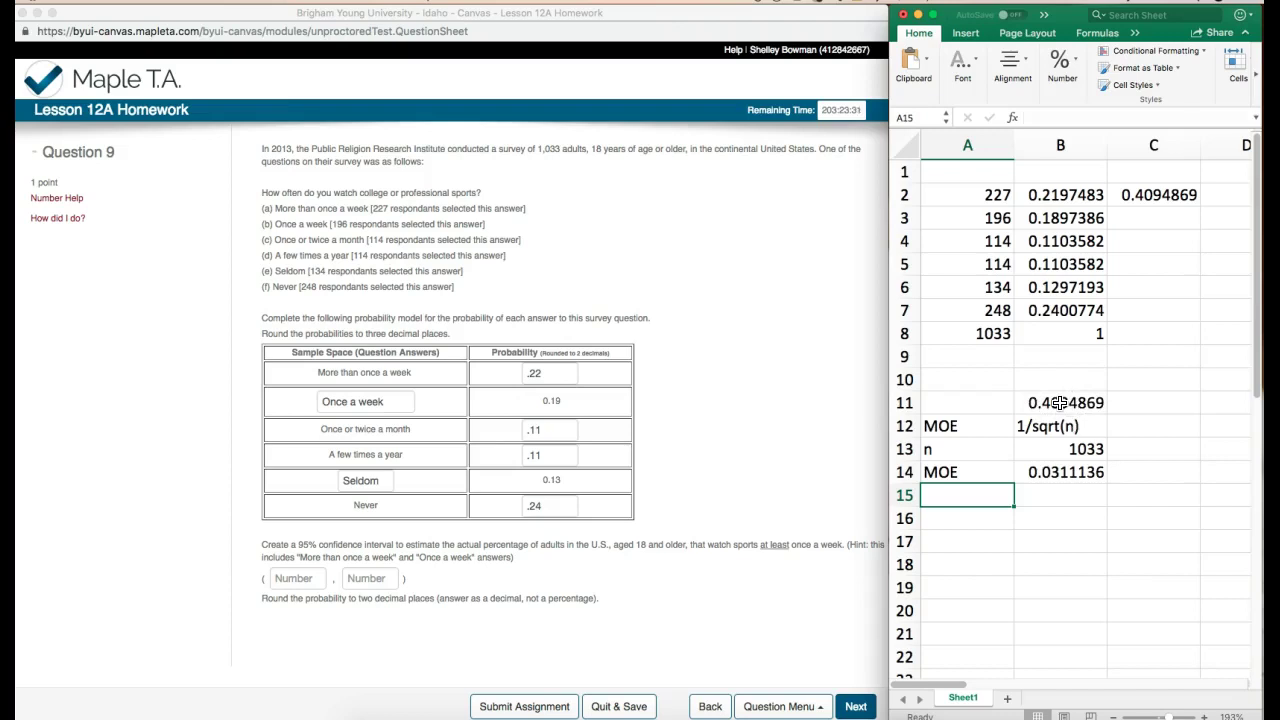
# Add column labels Low in A16 and High in B16.
pyautogui.click(990, 512)
pyautogui.write('Low')
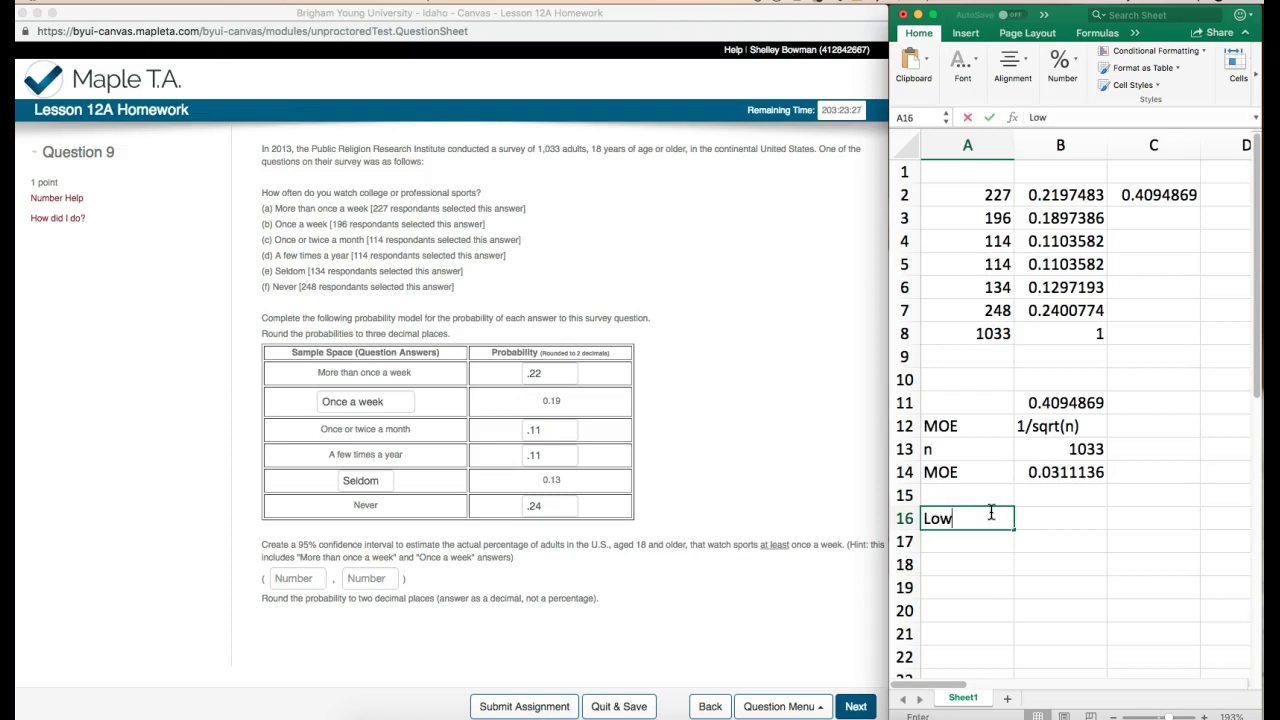
pyautogui.press('Tab')
pyautogui.write('High')
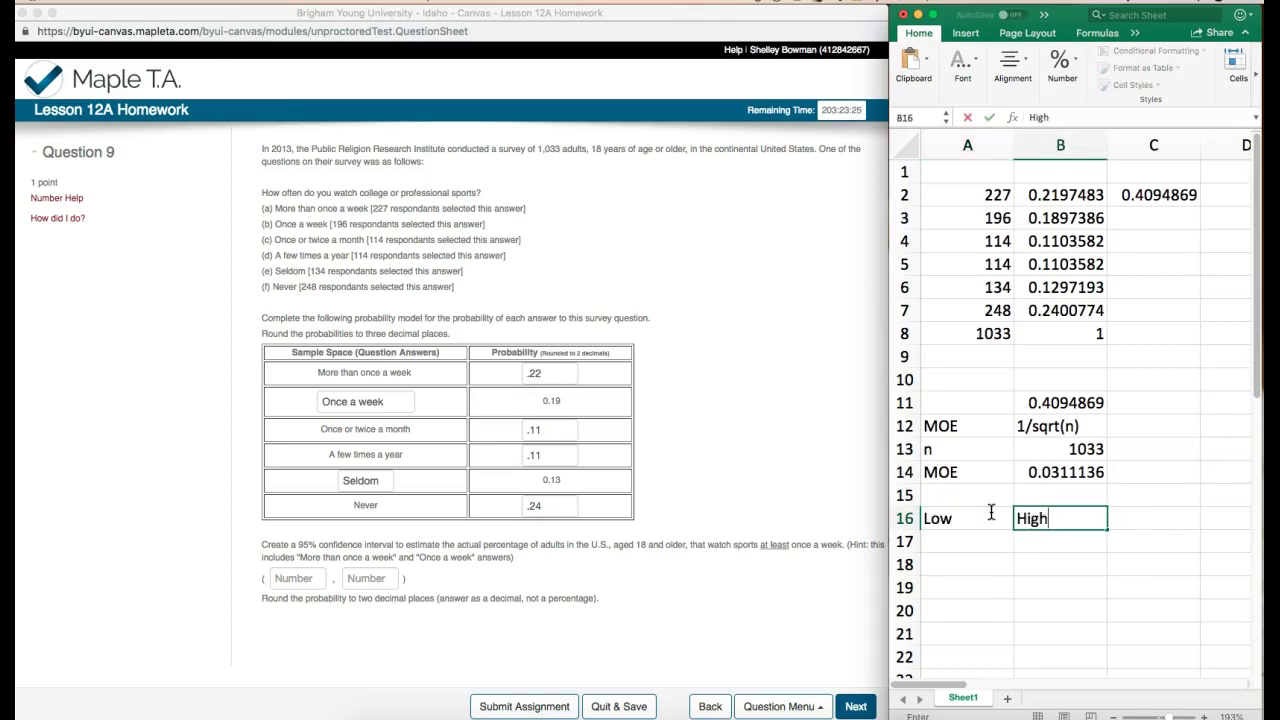
pyautogui.press('Return')
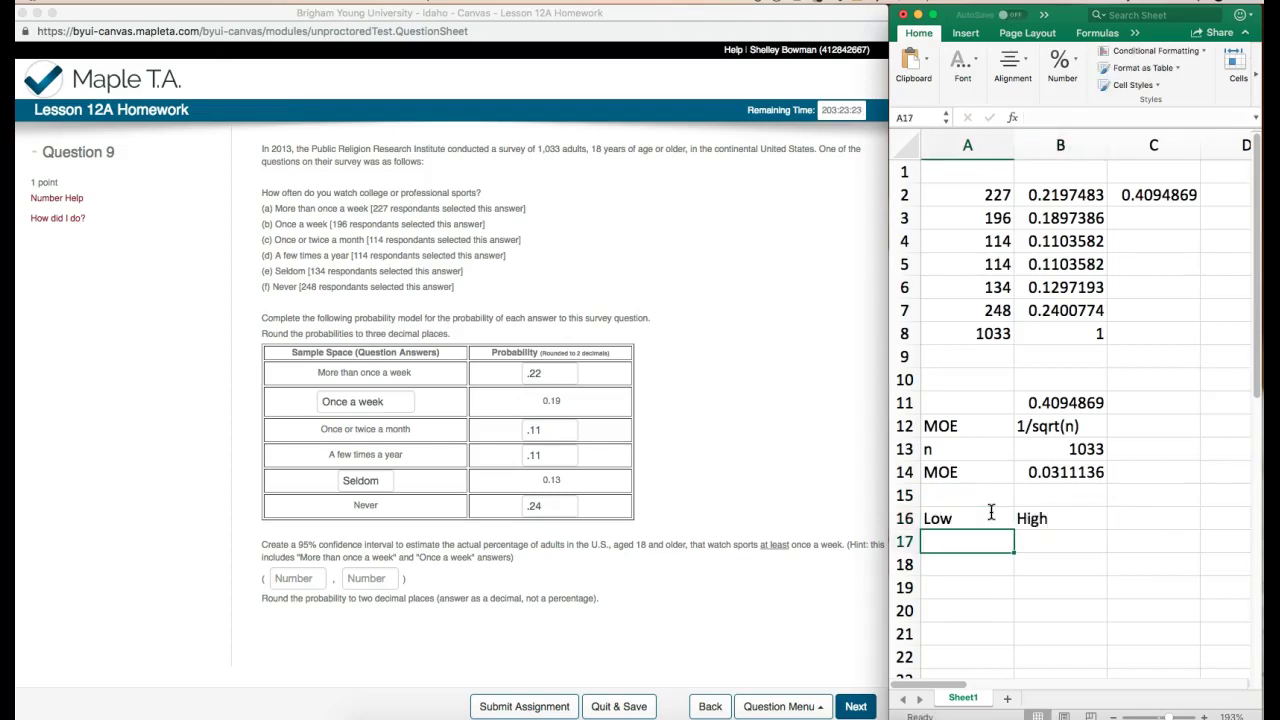
# Enter =B11-B14 in A17 for the low bound 0.3783734.
pyautogui.write('=')
pyautogui.click(1073, 400)
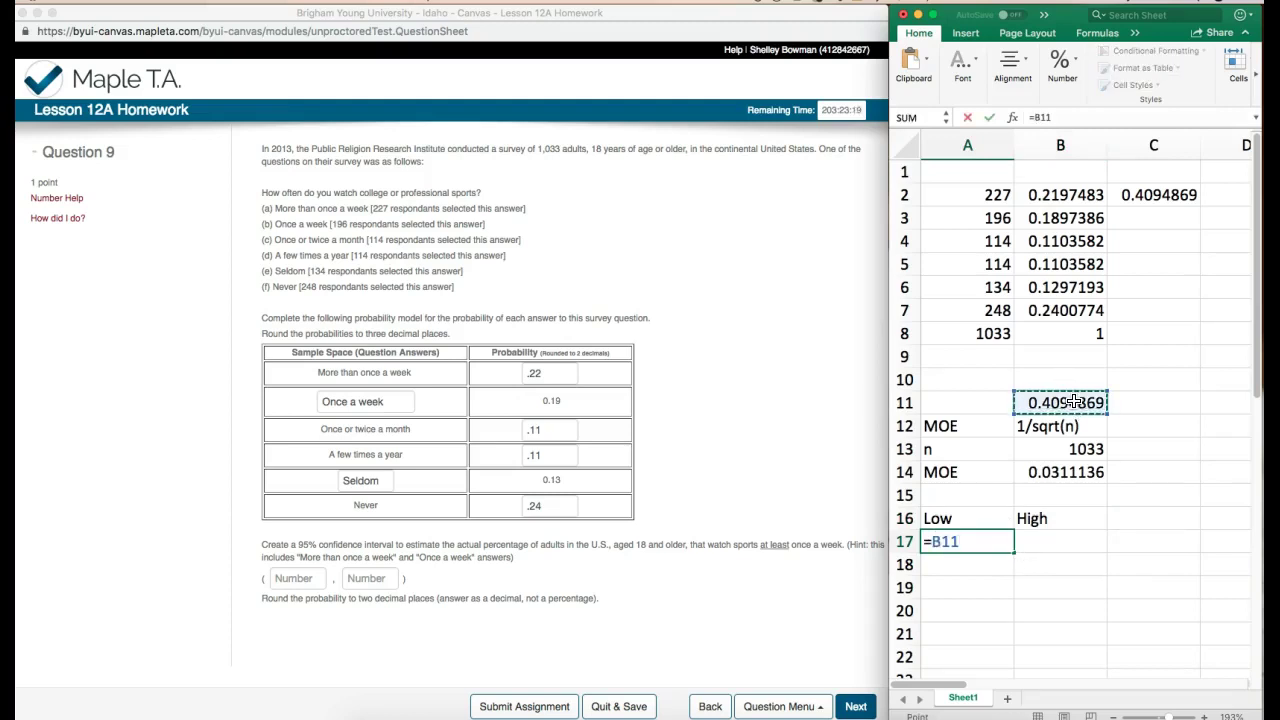
pyautogui.write('-')
pyautogui.click(1072, 472)
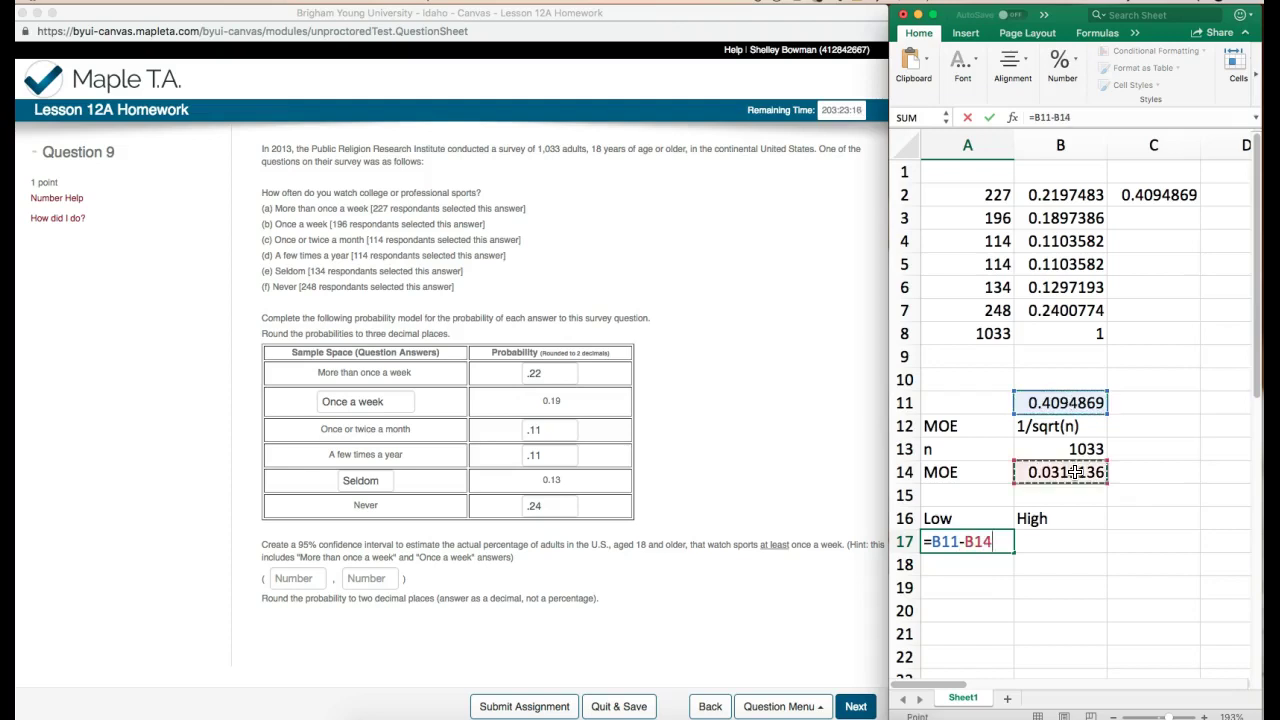
pyautogui.press('Return')
# Enter =B11+B14 in B17 for the high bound 0.4406005.
pyautogui.click(1042, 545)
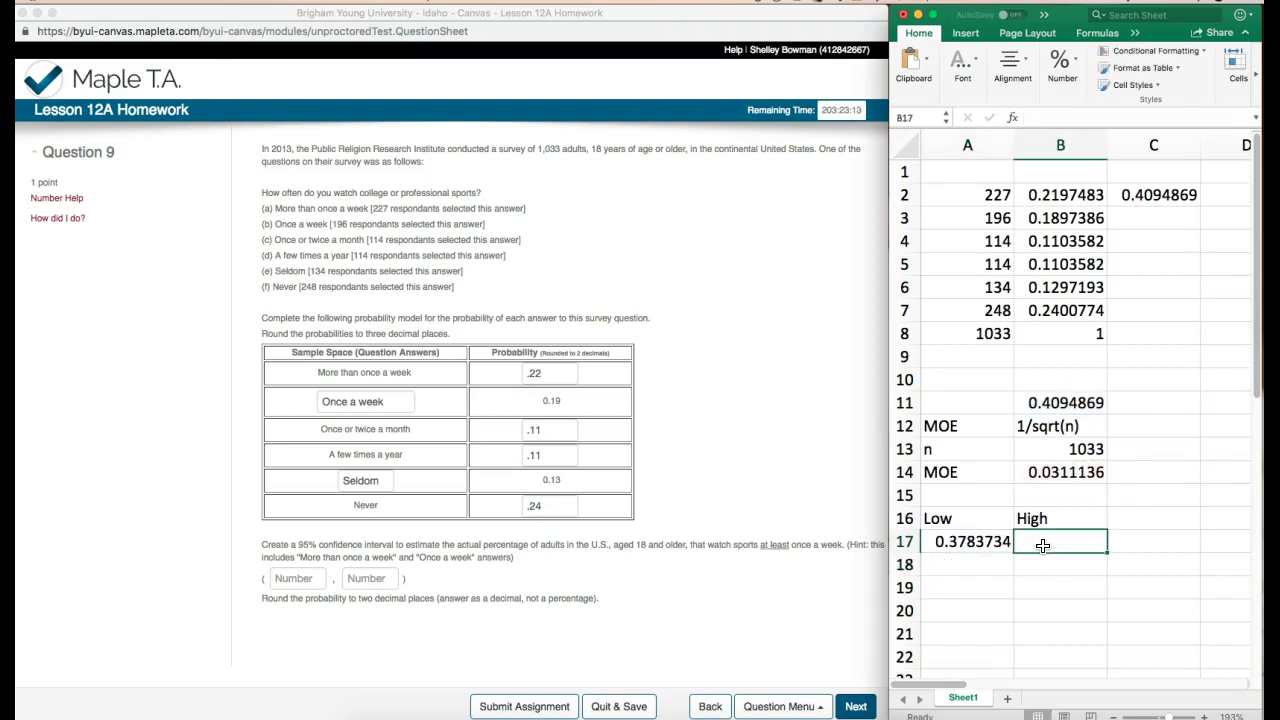
pyautogui.write('=')
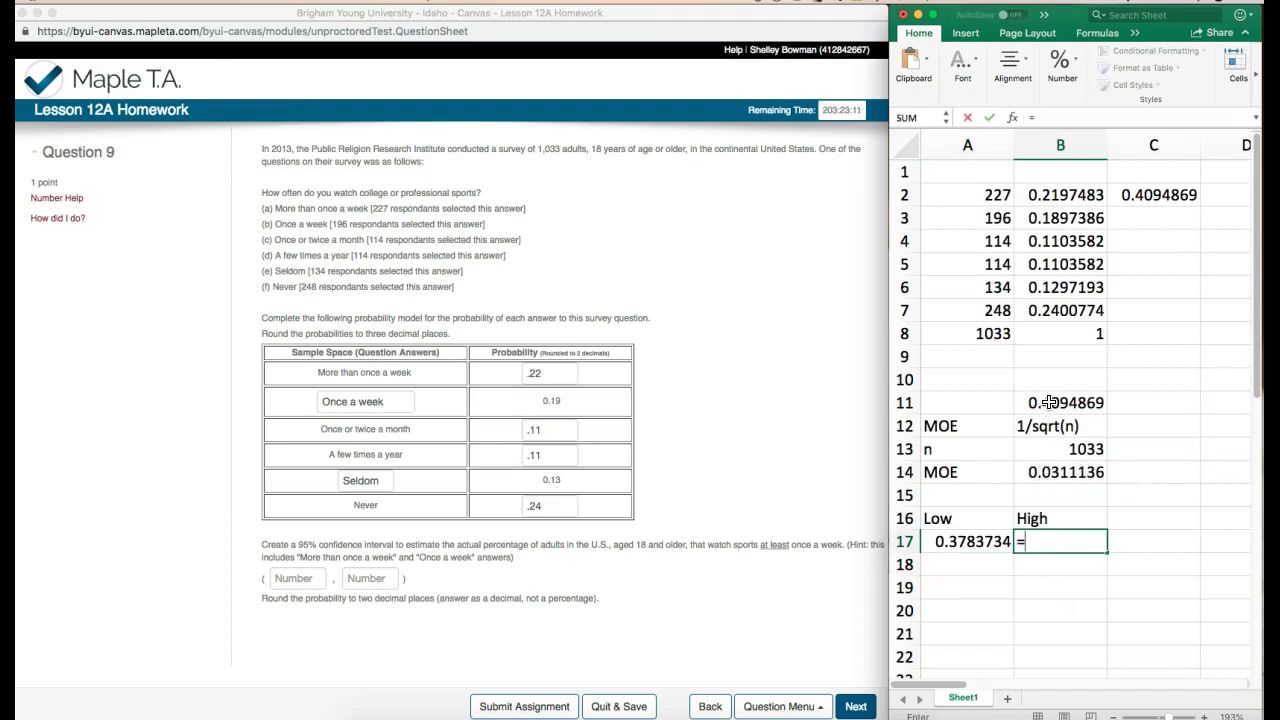
pyautogui.click(1048, 402)
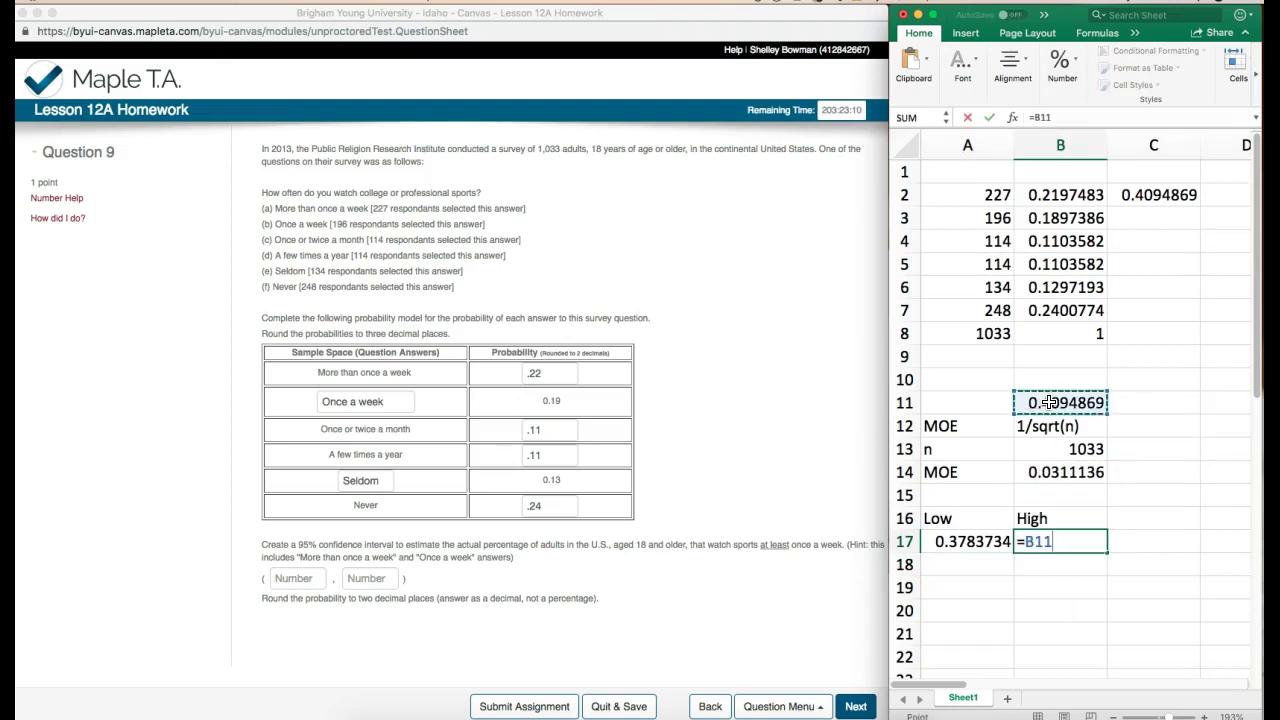
pyautogui.write('+')
pyautogui.click(1066, 470)
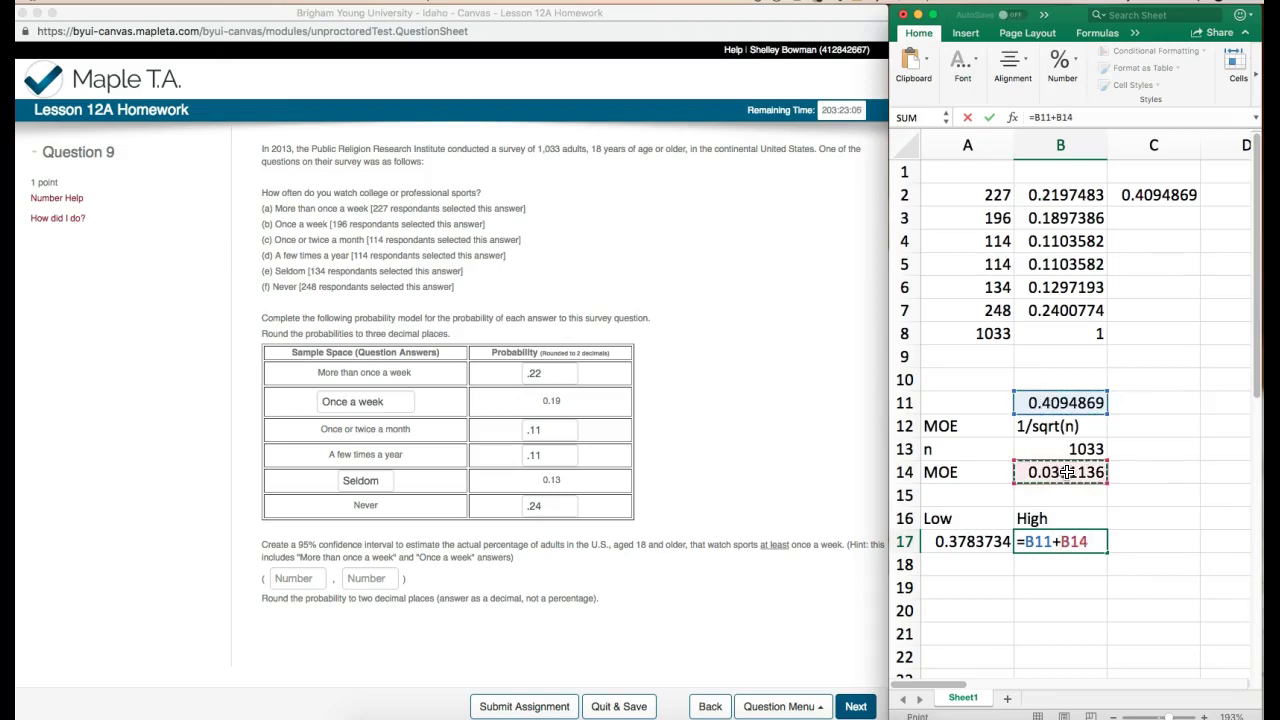
pyautogui.press('Return')
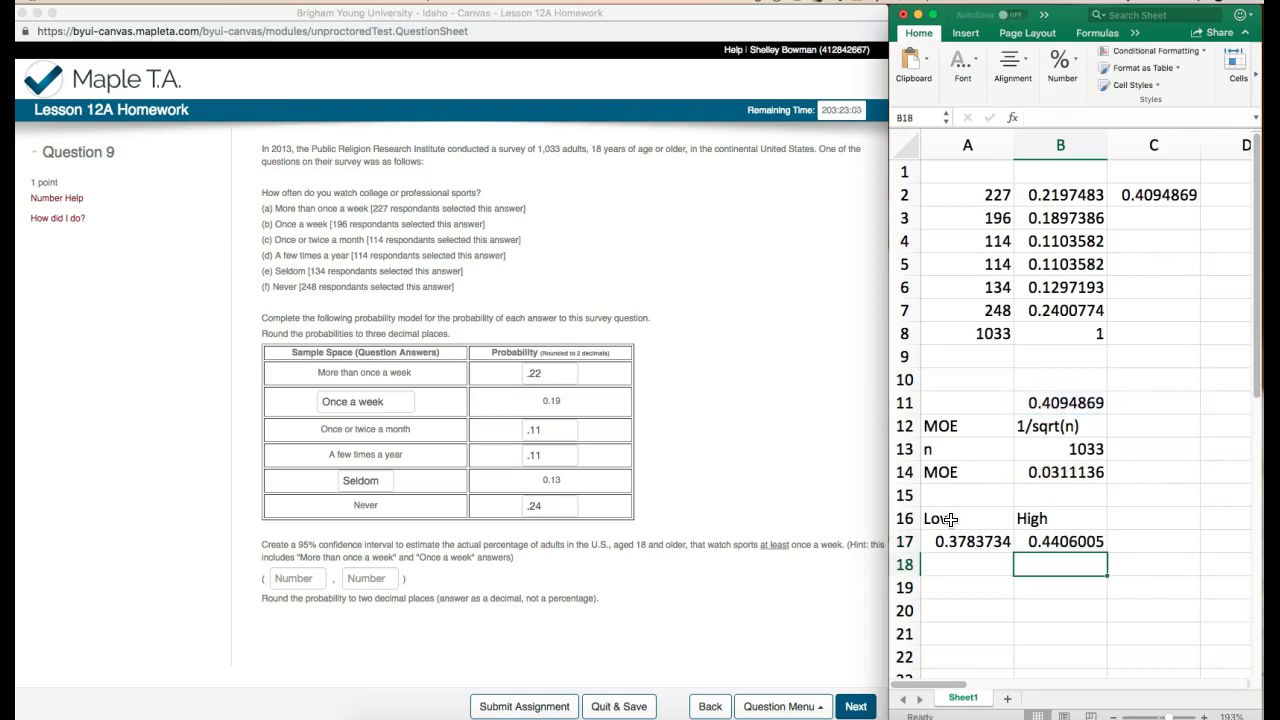
# Enter the interval bounds .38 and .44, then check the answers.
pyautogui.click(290, 580)
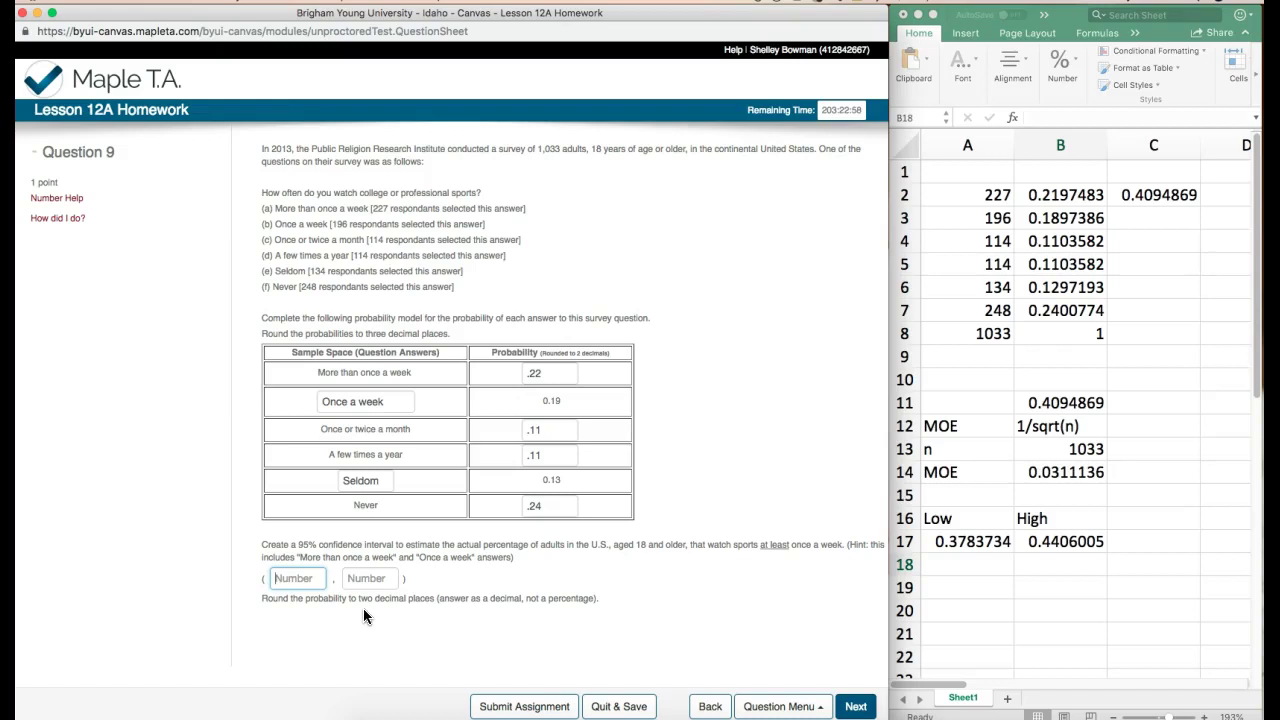
pyautogui.write('.38')
pyautogui.click(363, 577)
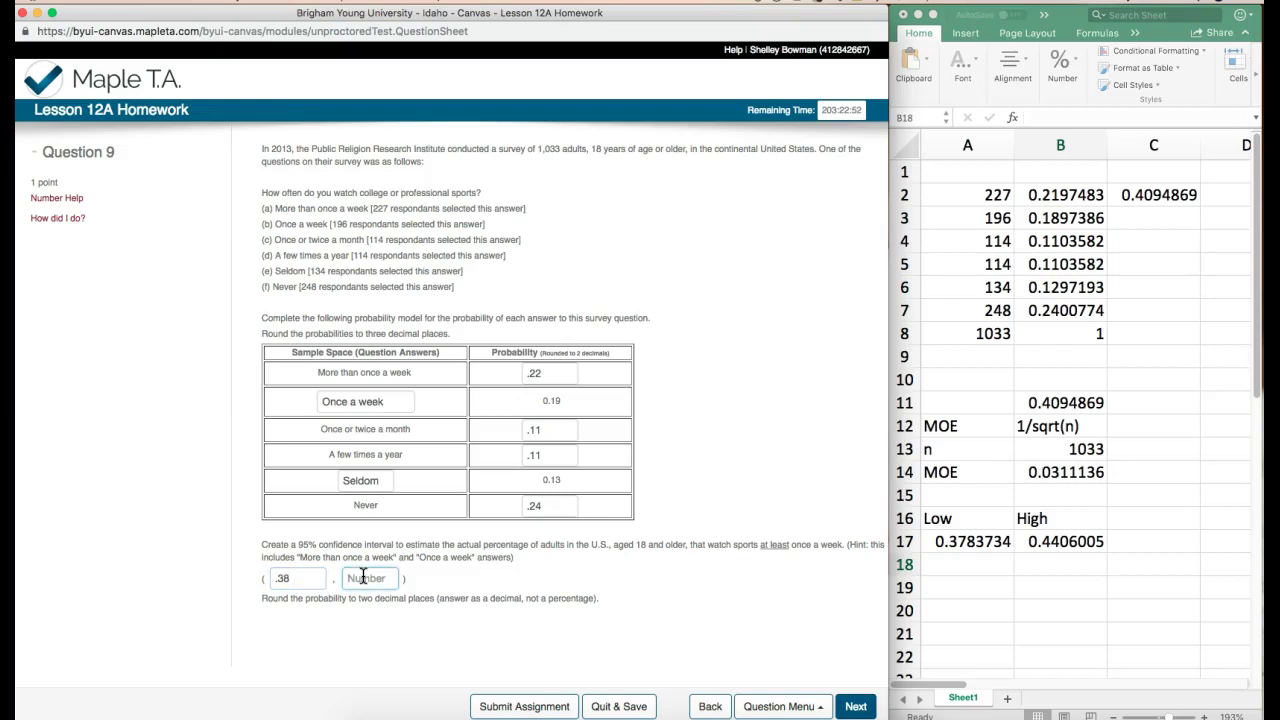
pyautogui.write('.44')
pyautogui.click(78, 222)
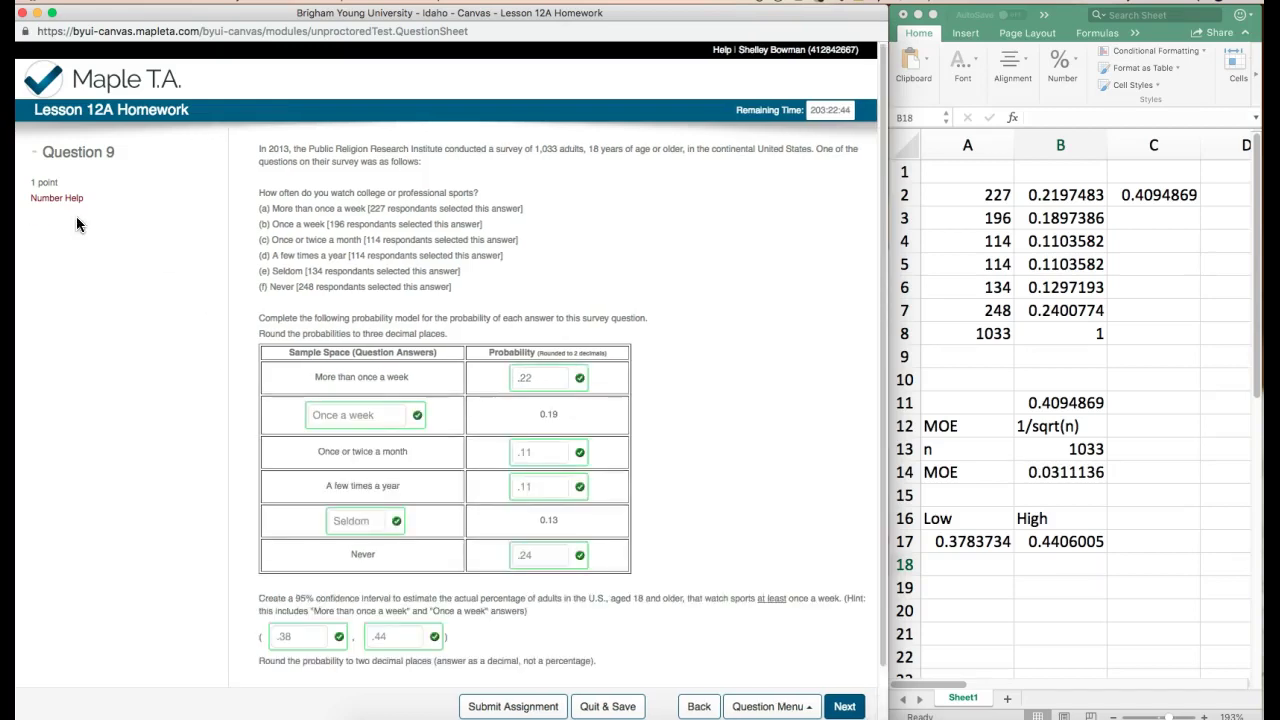
pyautogui.scroll(-1, 749, 430)
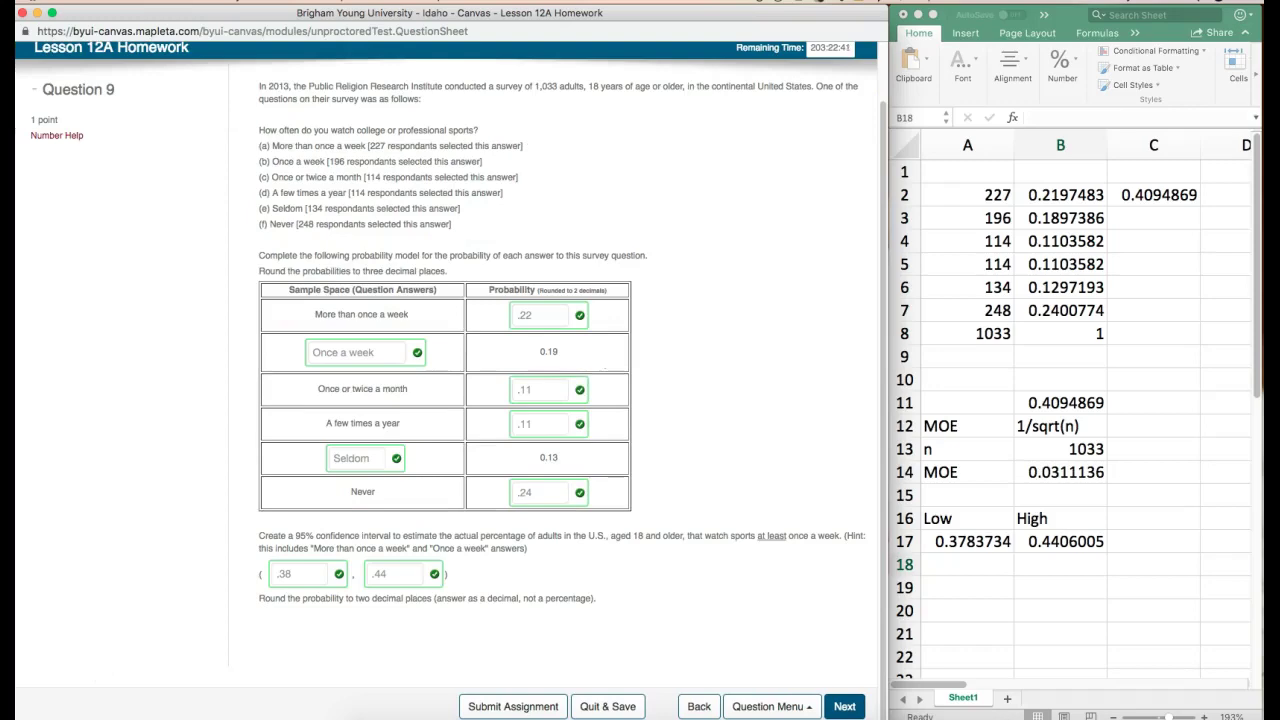